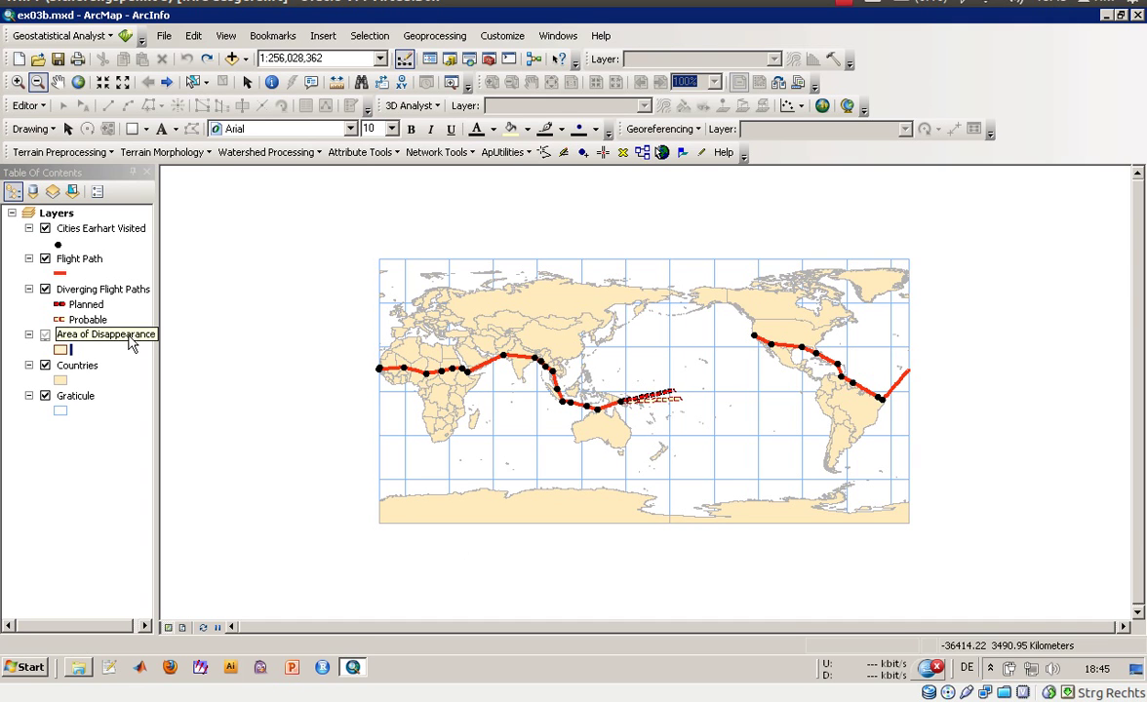
Step: Review the Diverging Flight Paths attribute table, then close it
left_click(47, 172)
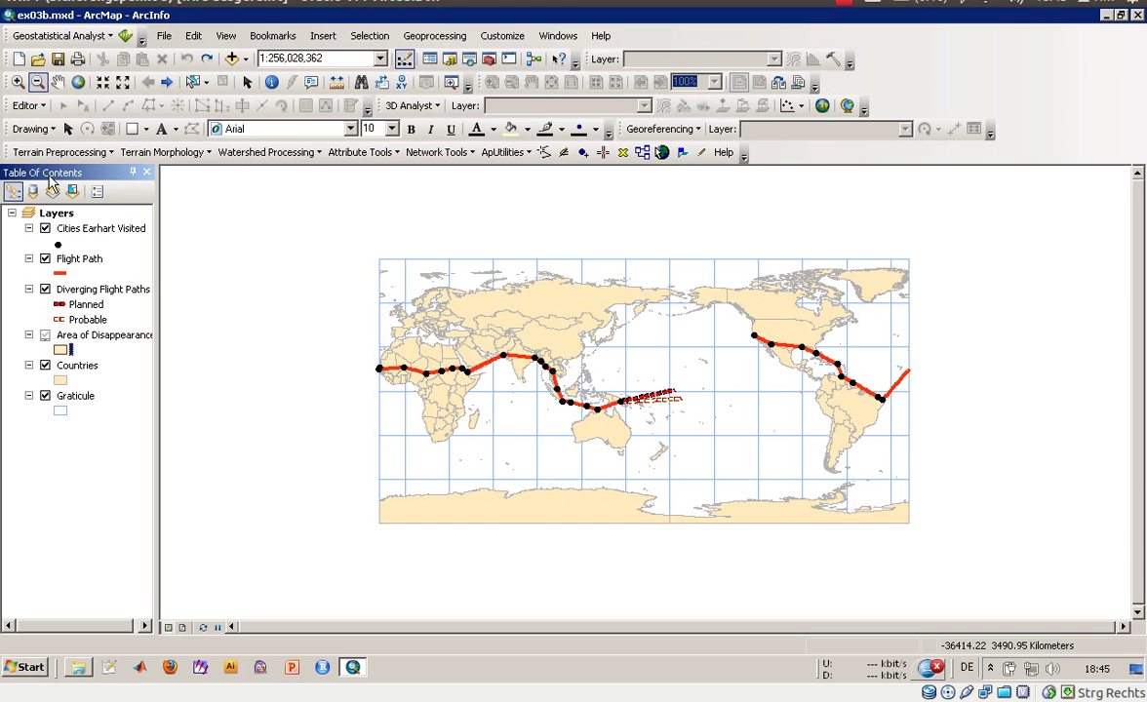
right_click(81, 290)
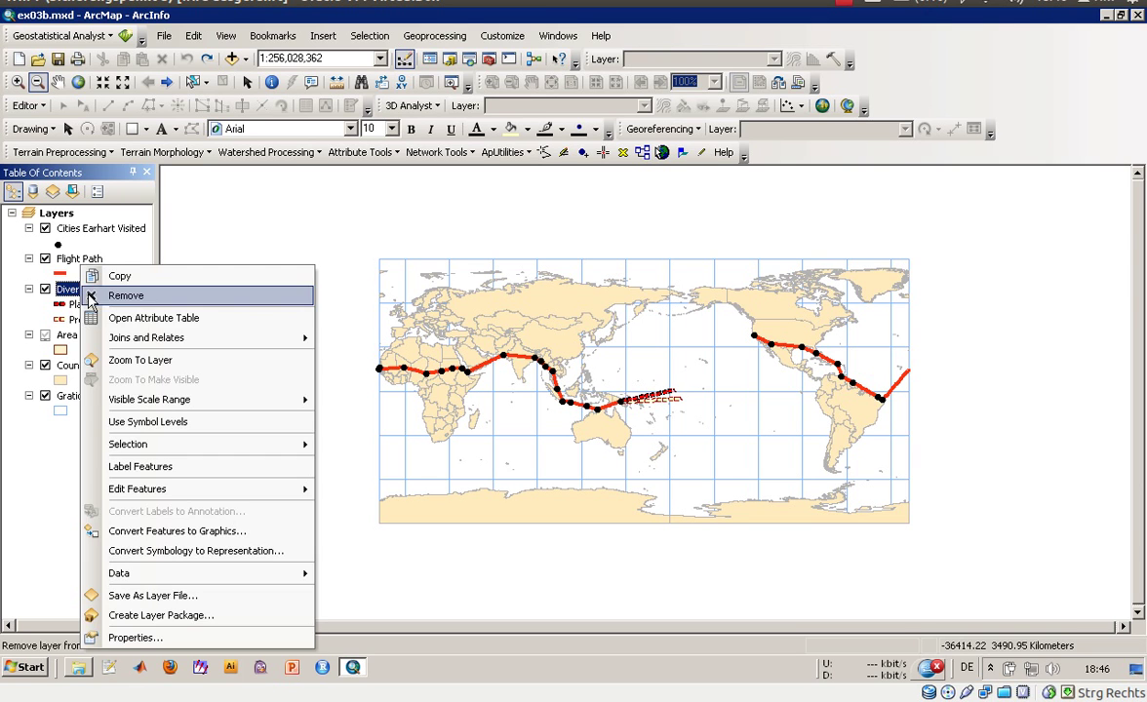
left_click(130, 318)
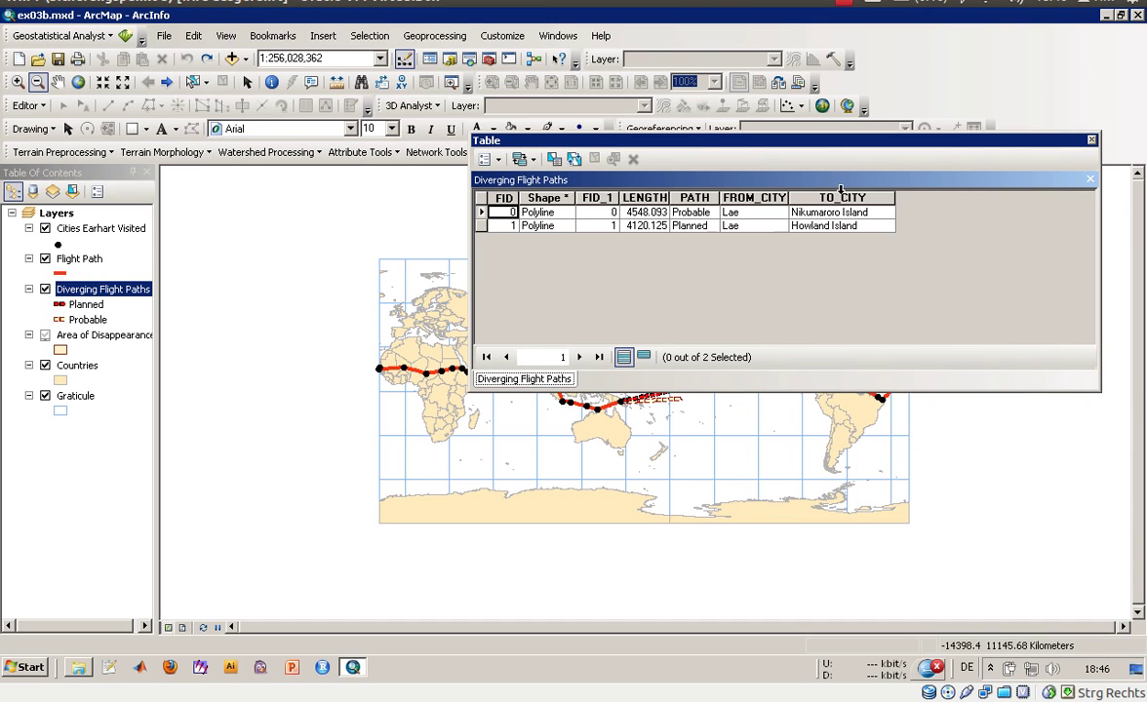
left_click(1092, 141)
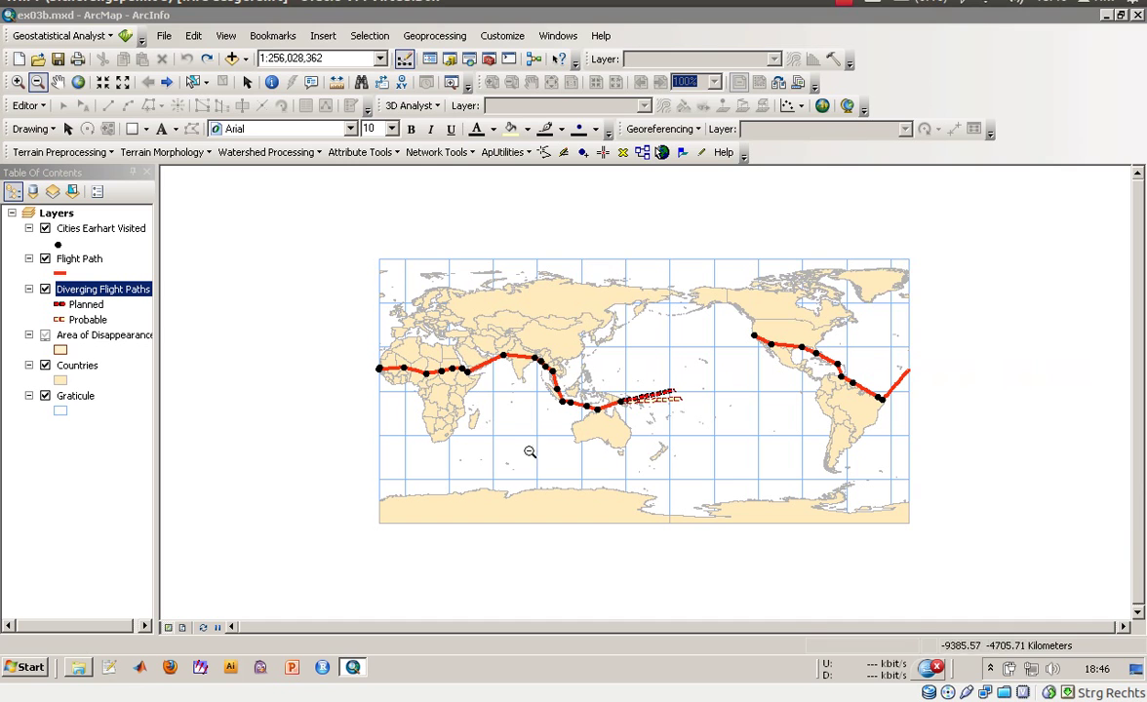
Step: Inspect the Probable path symbol without changing it, then select the Planned path class
left_click(59, 320)
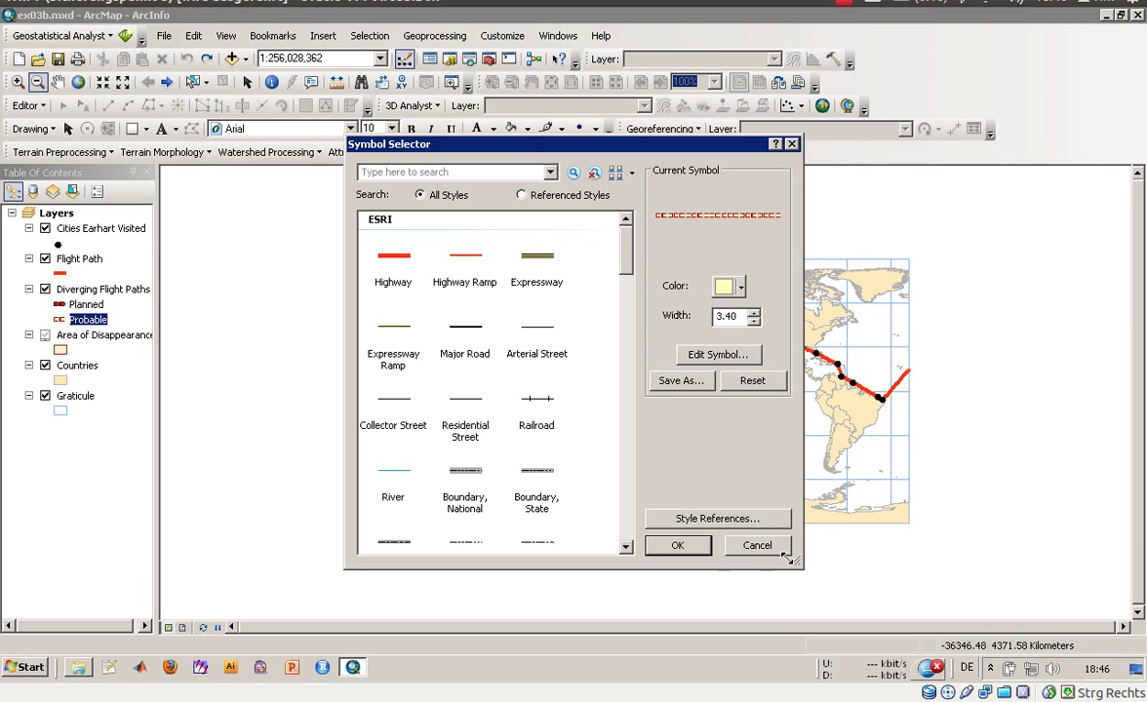
left_click(749, 543)
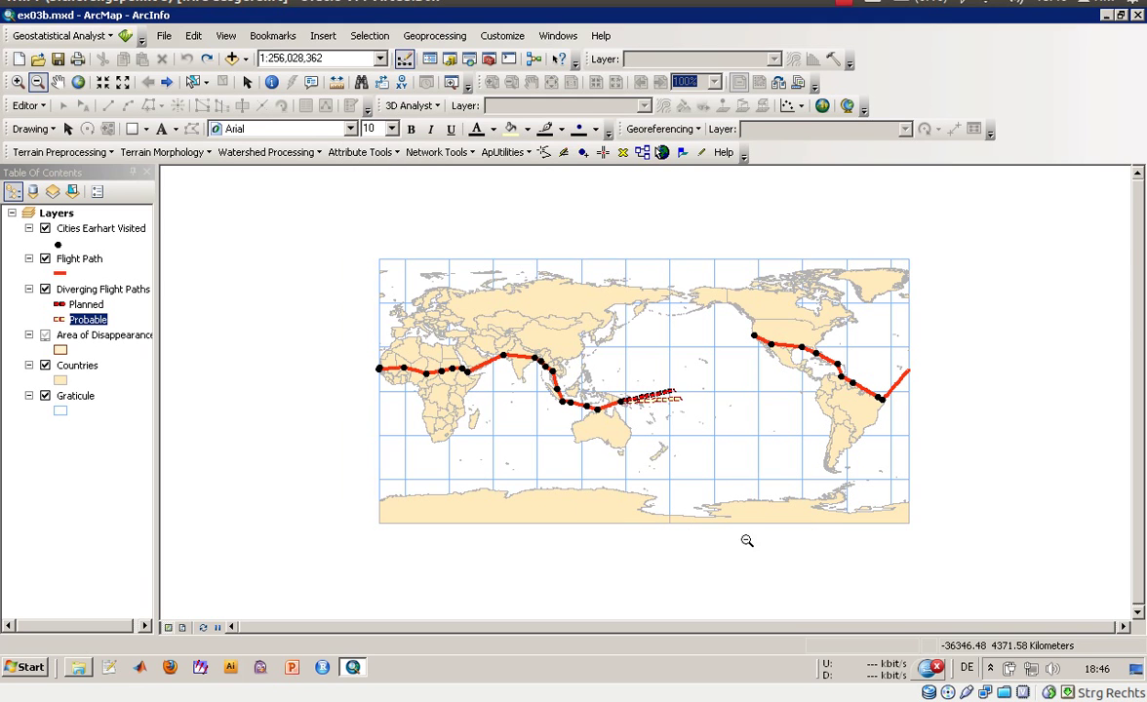
left_click(87, 304)
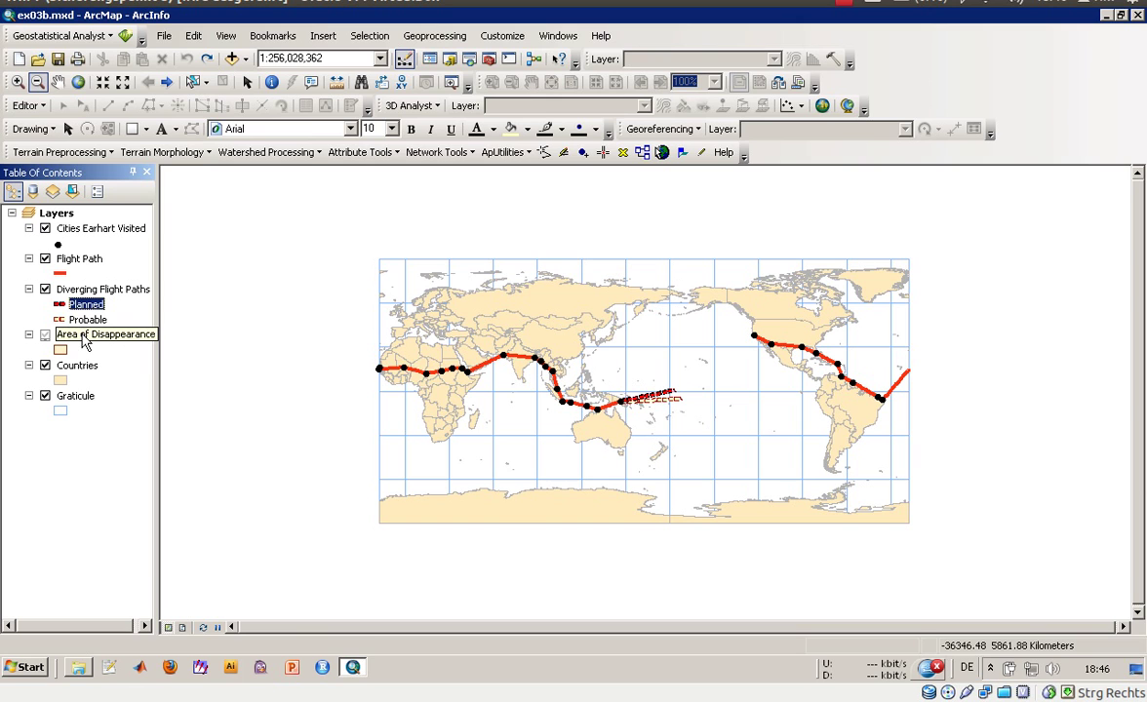
Step: Turn on Area of Disappearance and confirm its 1:100,000,000 scale limit in Layer Properties
left_click(45, 335)
right_click(72, 334)
left_click(119, 380)
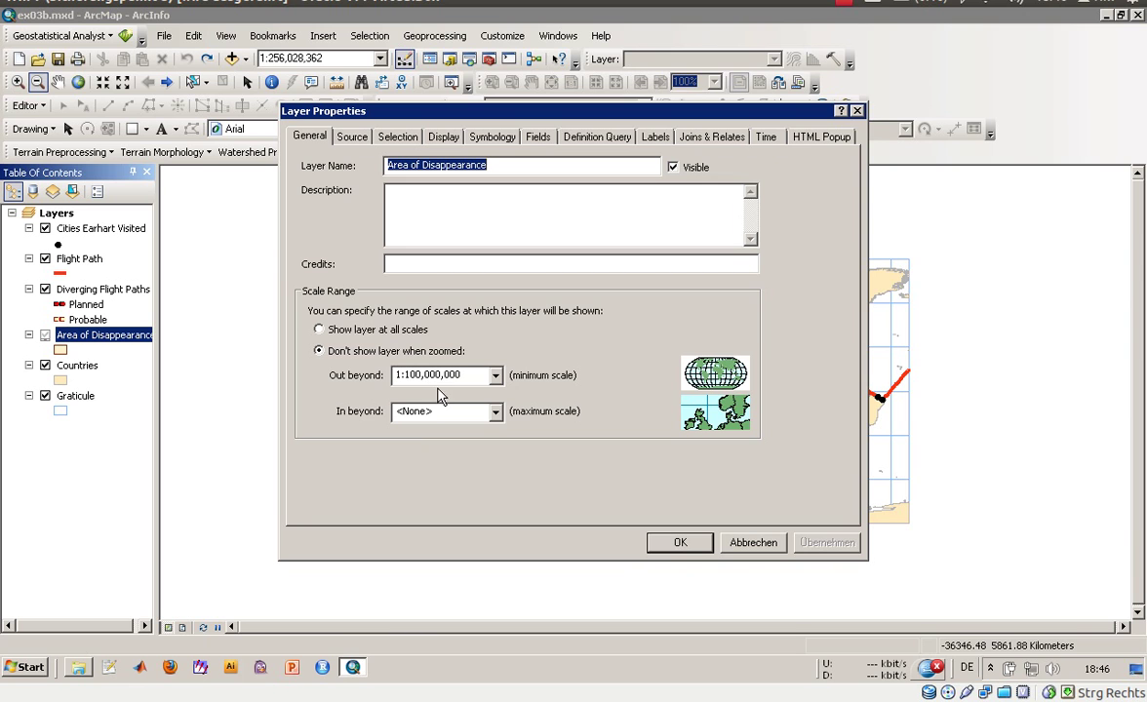
left_click(678, 542)
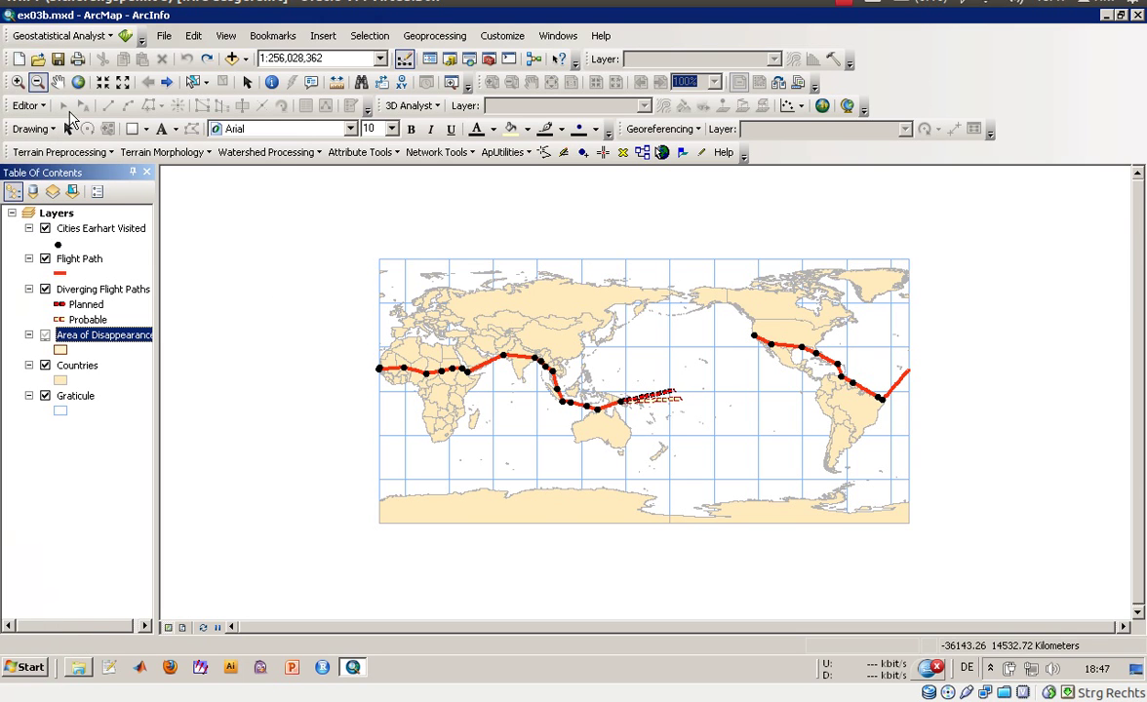
Step: Box-zoom onto the western Pacific east of Lae, toggling Area of Disappearance off and on to show its islands
left_click(17, 82)
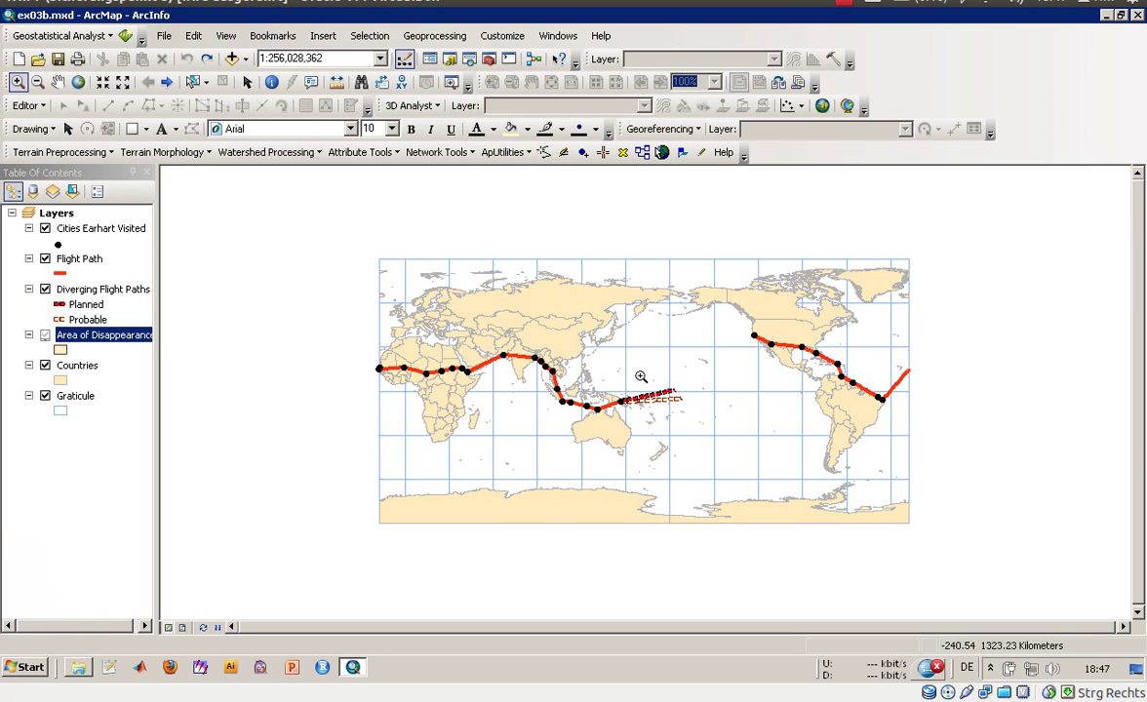
left_click_drag(591, 362, 744, 438)
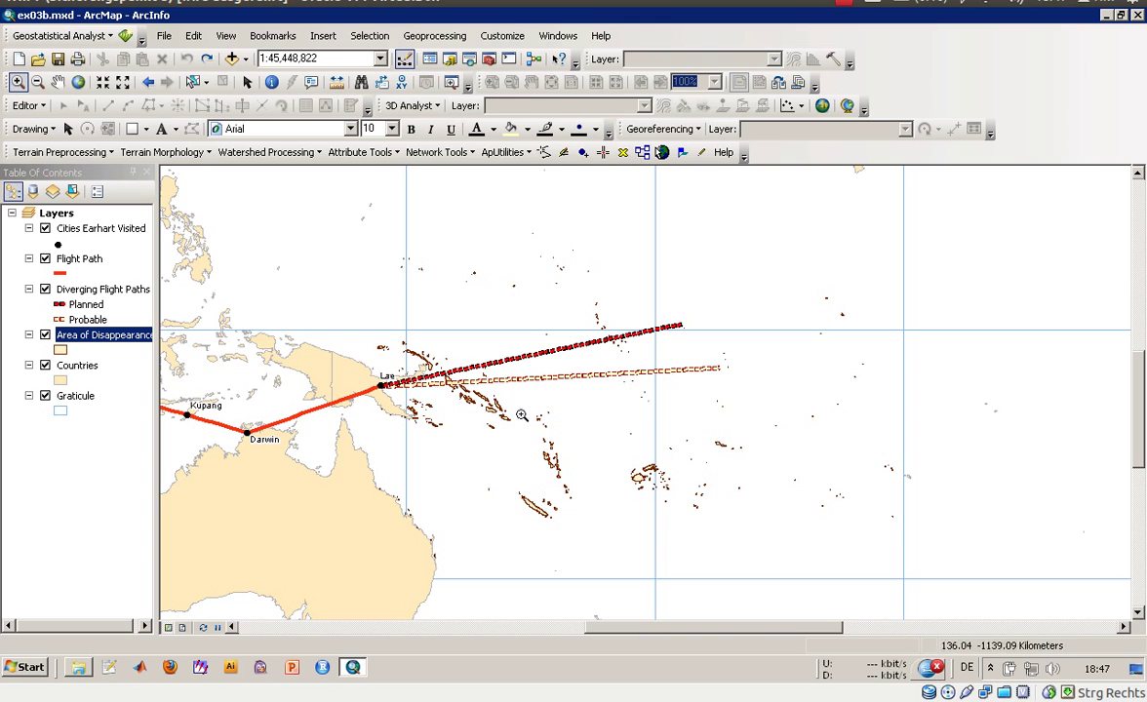
left_click(45, 335)
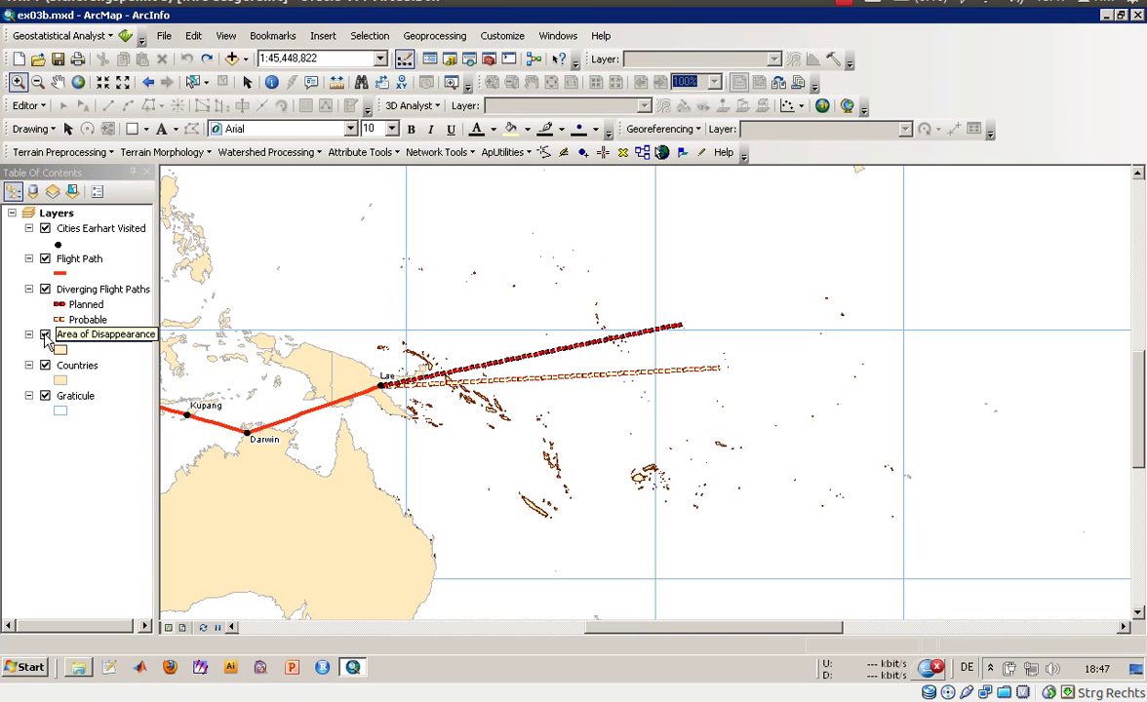
left_click(45, 335)
left_click(45, 335)
left_click(45, 334)
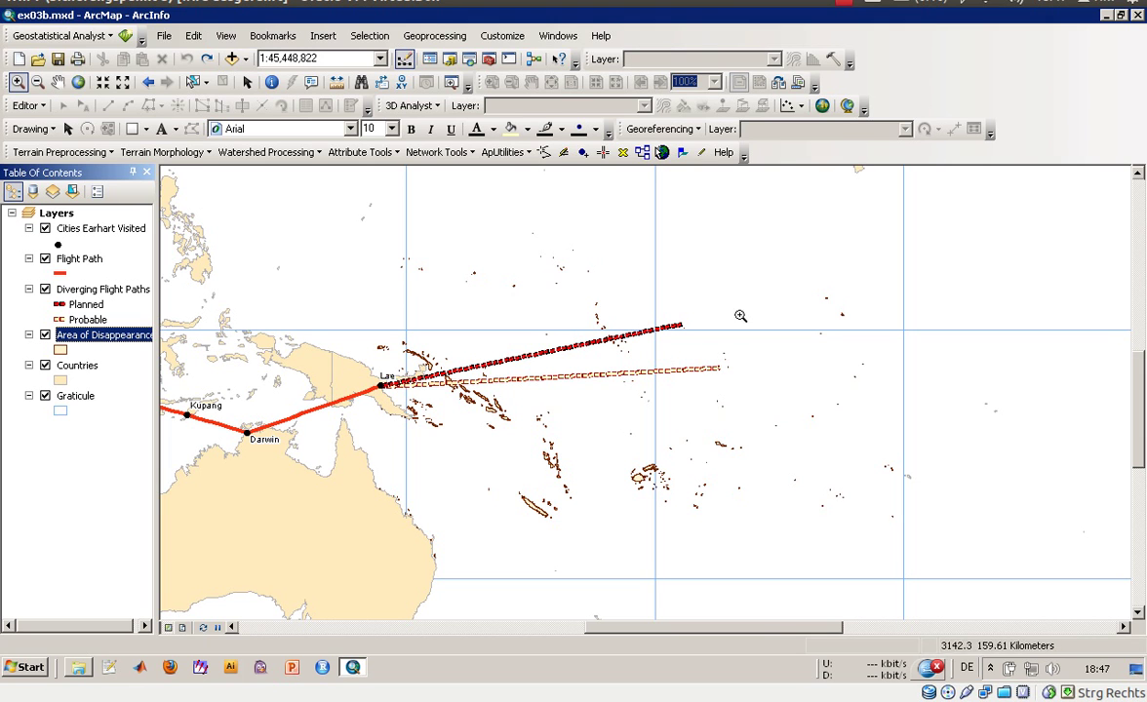
Step: Zoom in toward the diverging flight path ends and pan to recentre the view
left_click_drag(411, 278, 851, 439)
left_click_drag(621, 275, 922, 440)
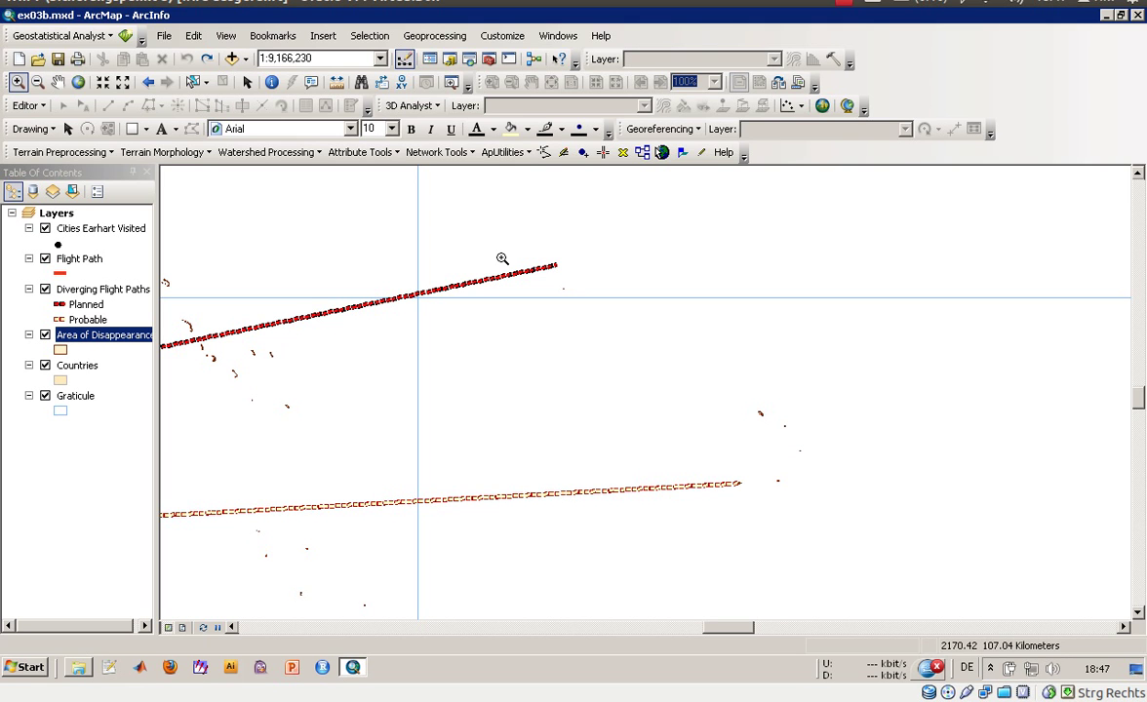
left_click(57, 81)
left_click_drag(476, 303, 912, 289)
left_click_drag(975, 410, 692, 403)
left_click_drag(893, 401, 782, 403)
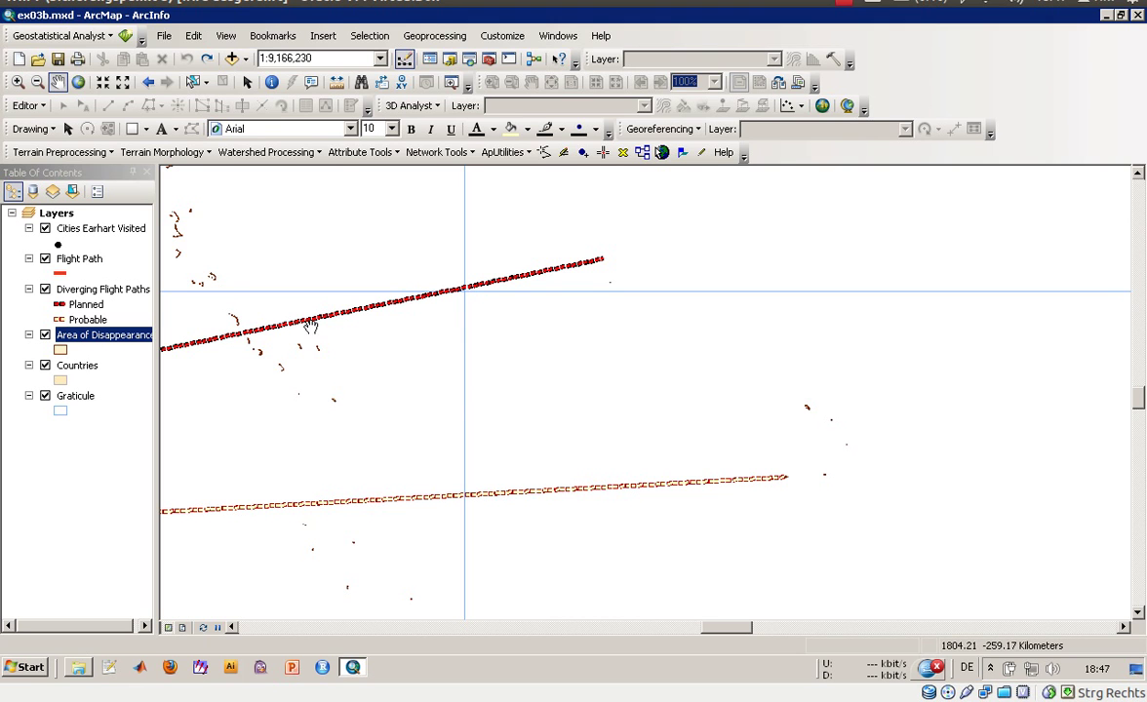
Step: Zoom to the Area of Disappearance layer, then box-zoom onto the Planned and Probable path ends
right_click(110, 337)
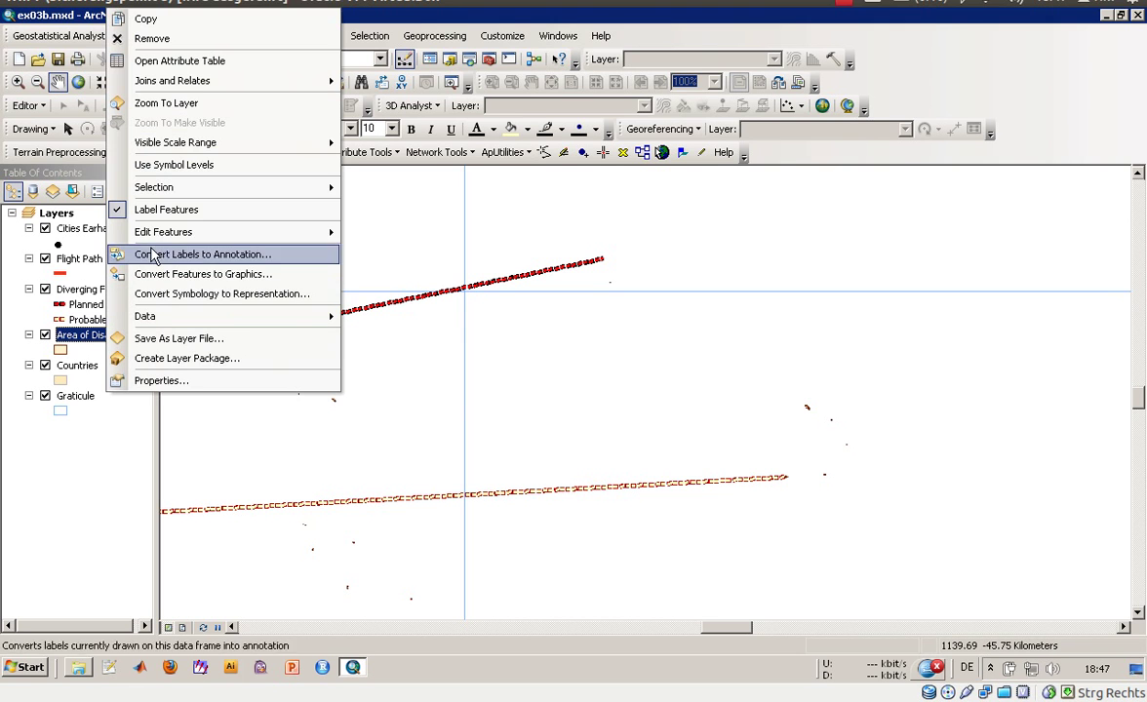
left_click(181, 102)
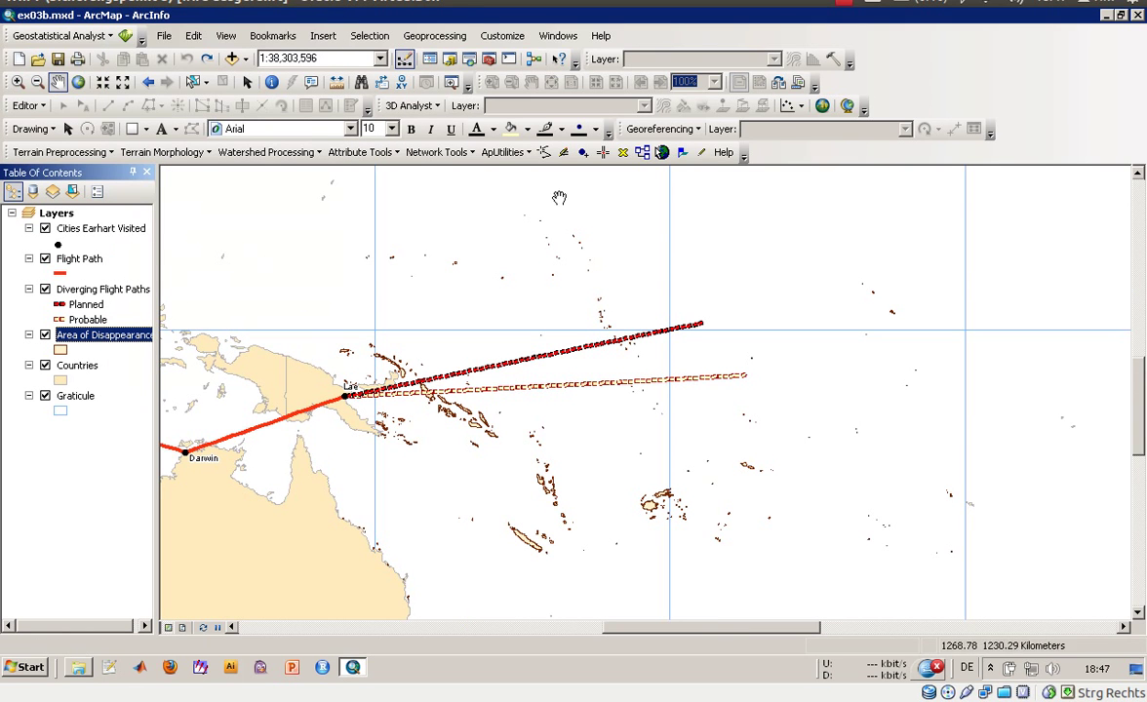
left_click(18, 82)
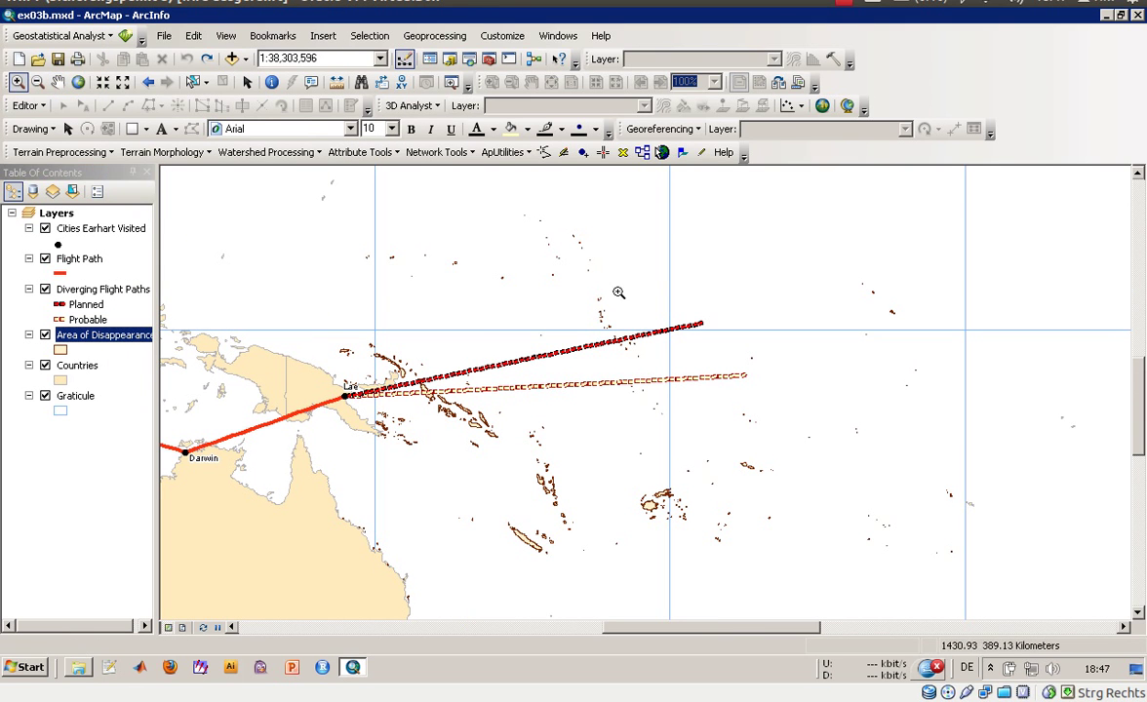
left_click_drag(599, 296, 823, 413)
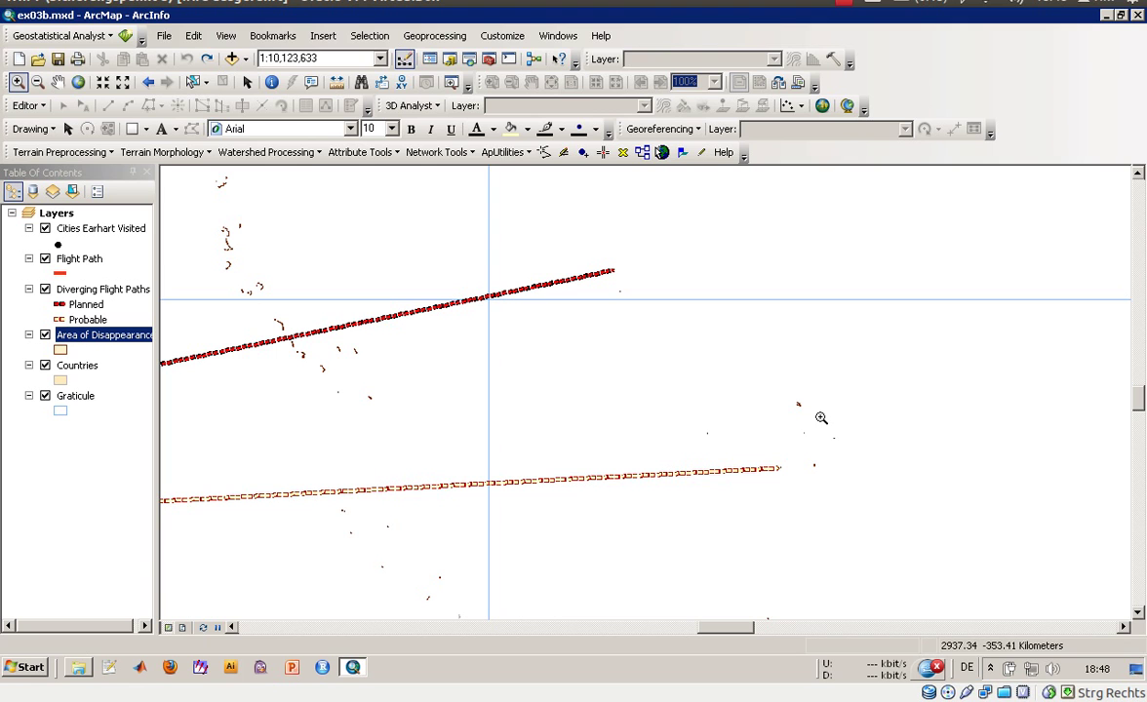
Step: Bookmark the current path-ends view as 'End of Flight'
left_click(281, 36)
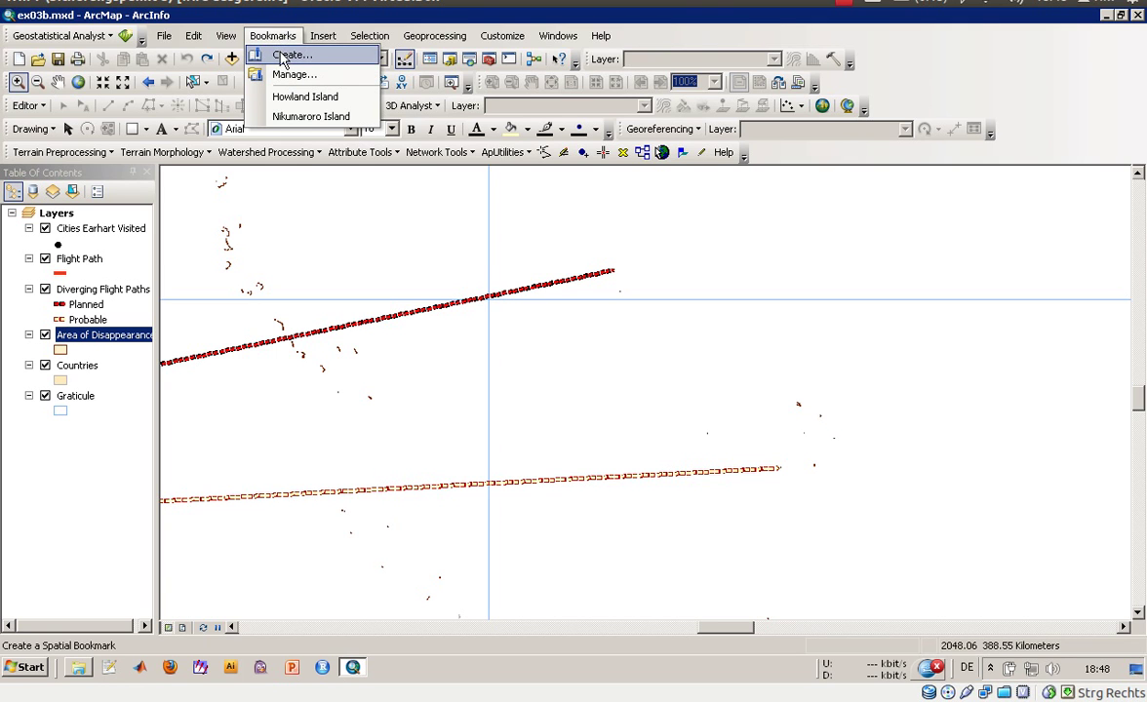
left_click(283, 55)
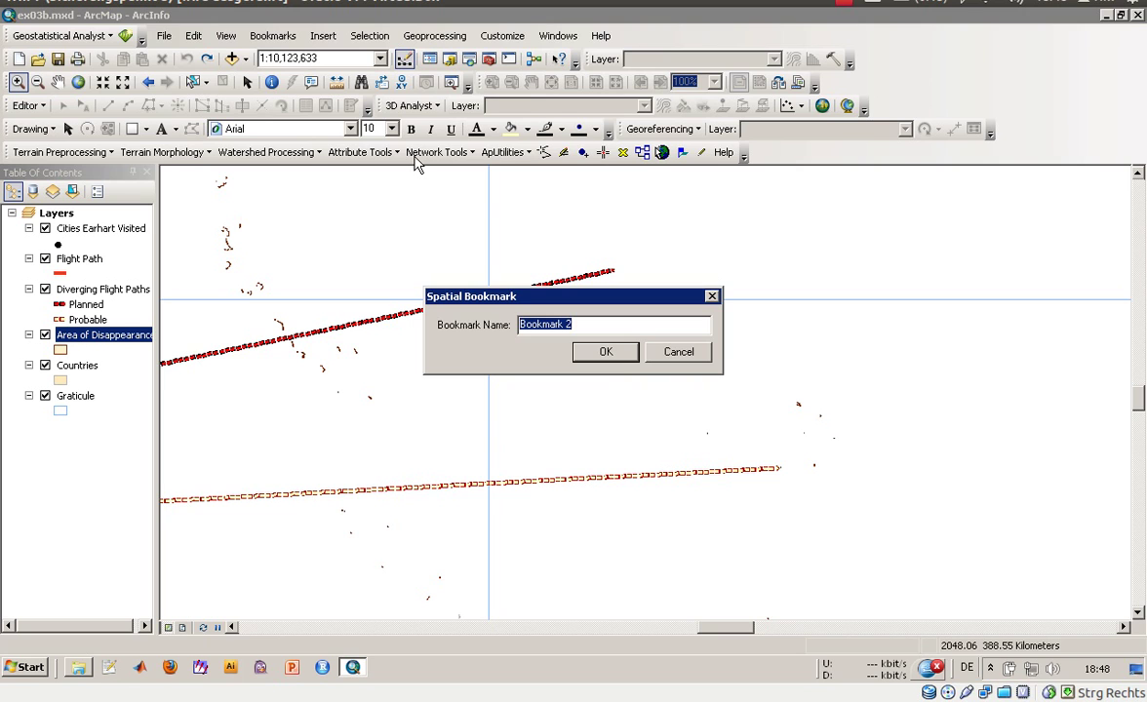
type("Area of Di")
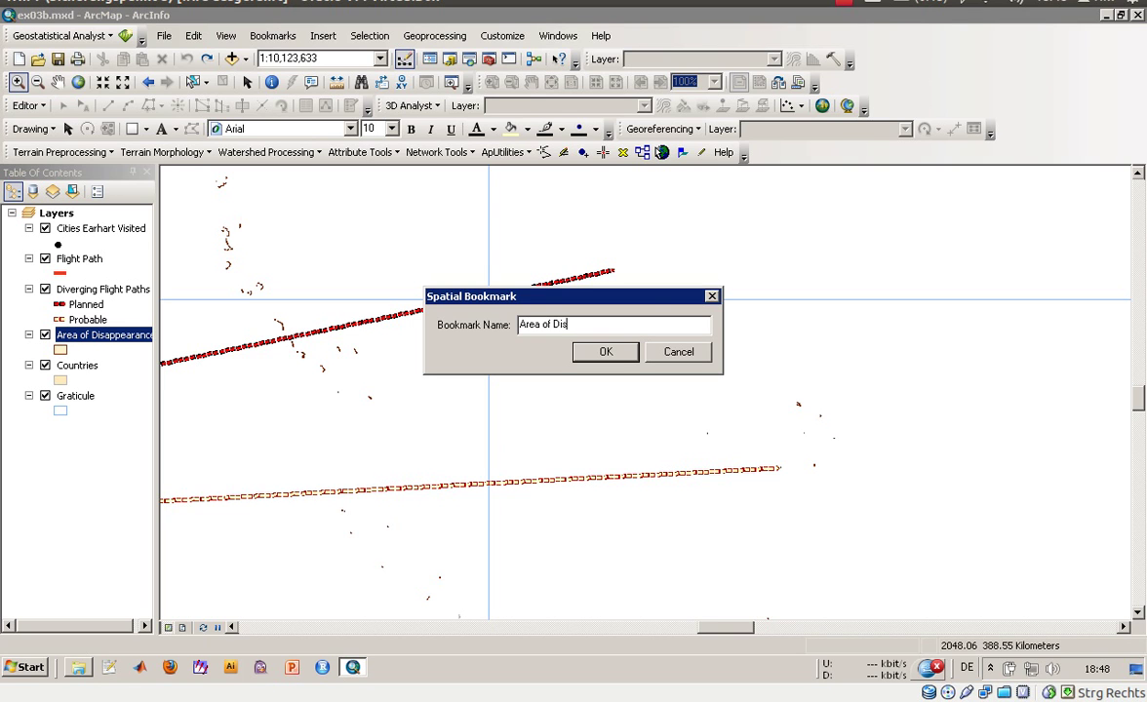
key("ctrl+a")
key("BackSpace")
type("End of Flight")
left_click(616, 352)
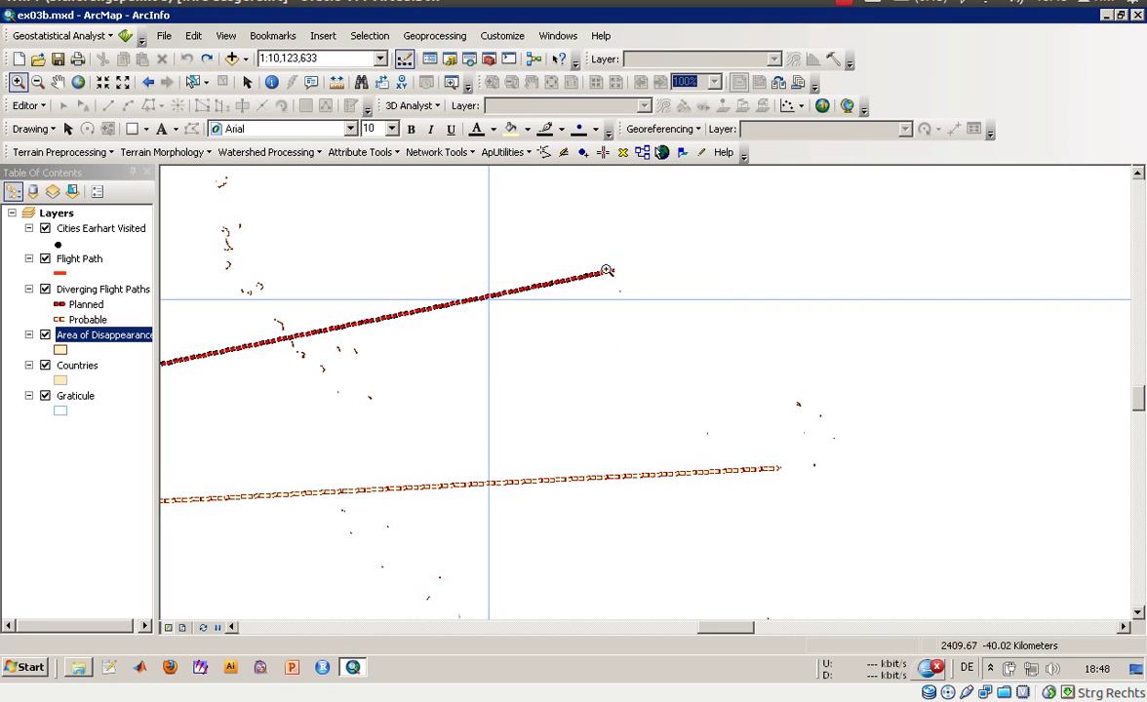
left_click(278, 37)
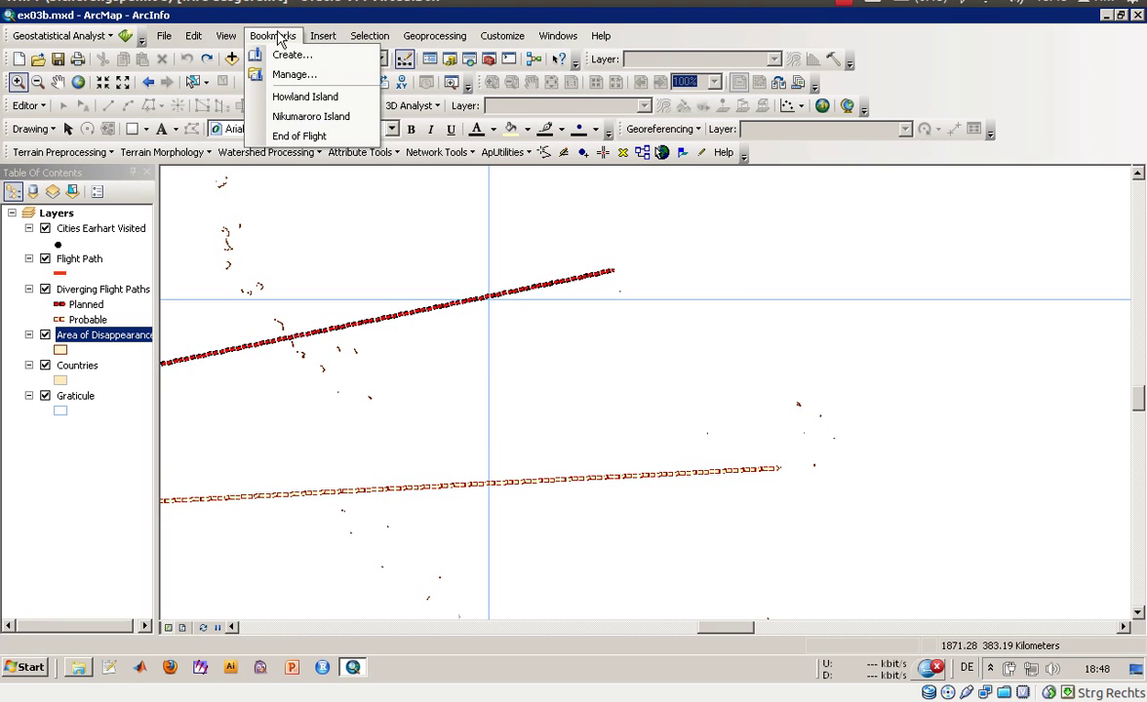
left_click(305, 117)
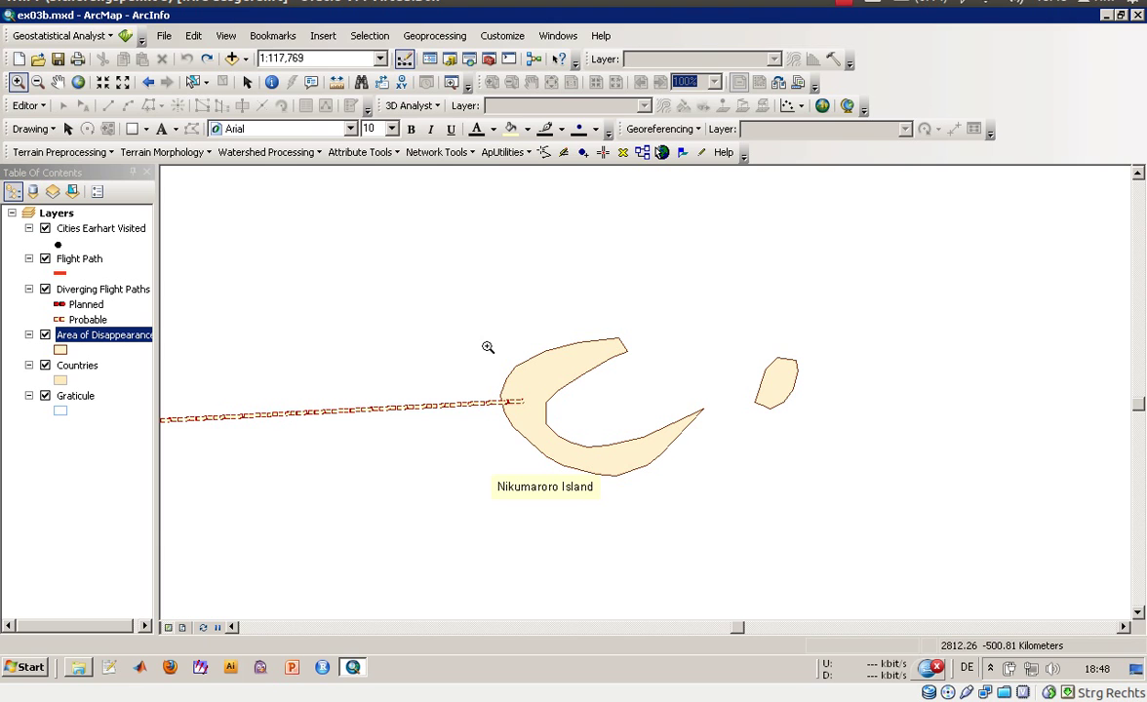
left_click(274, 36)
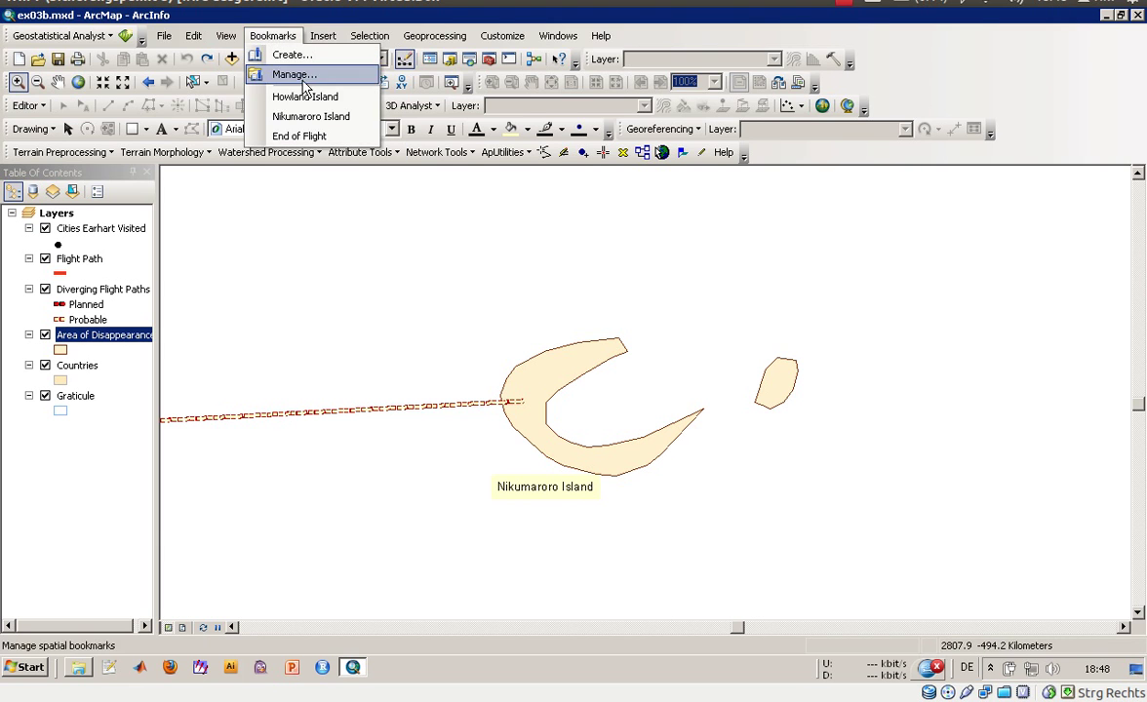
left_click(300, 96)
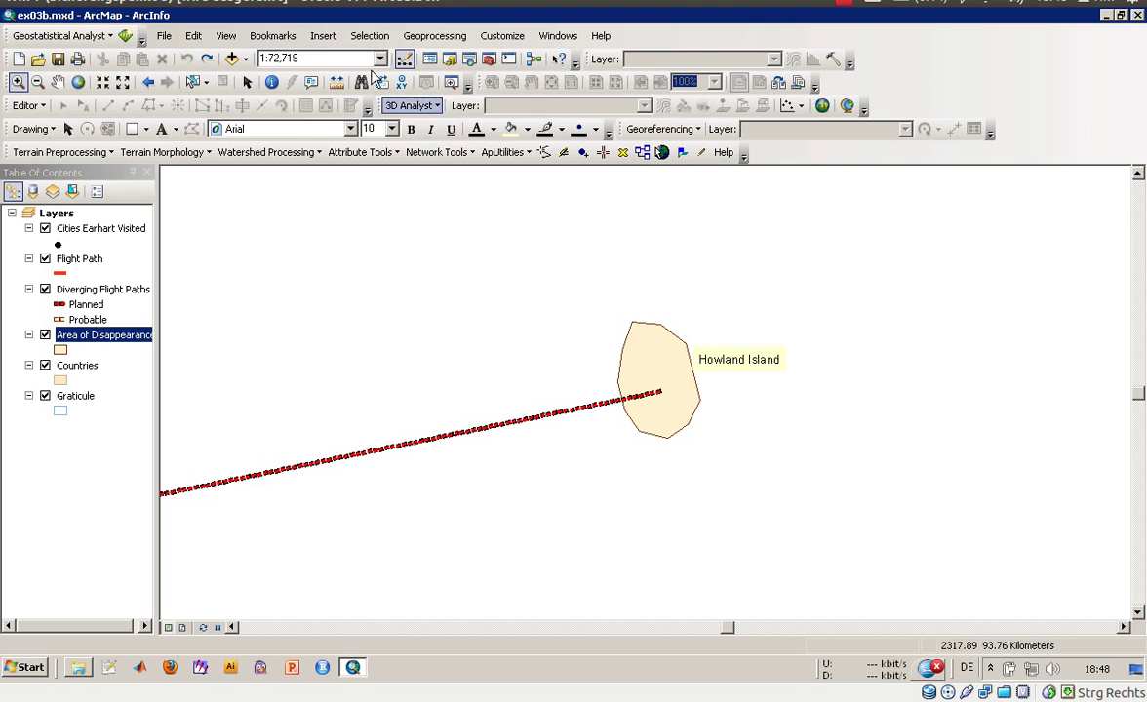
left_click(273, 36)
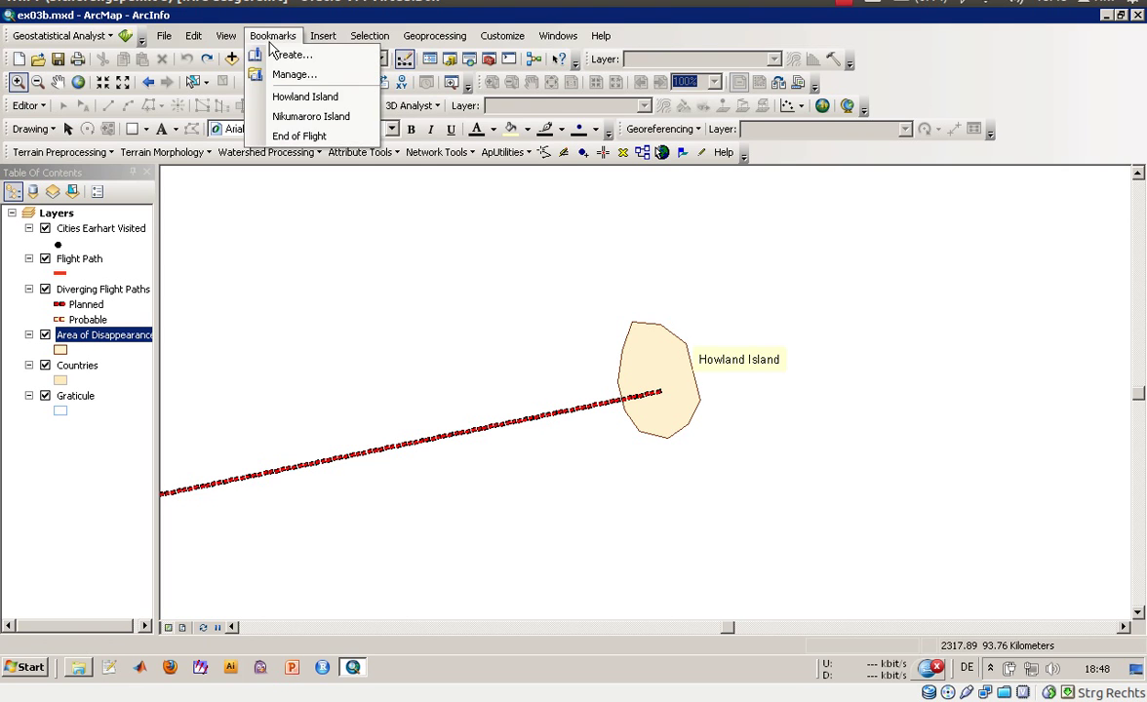
left_click(285, 136)
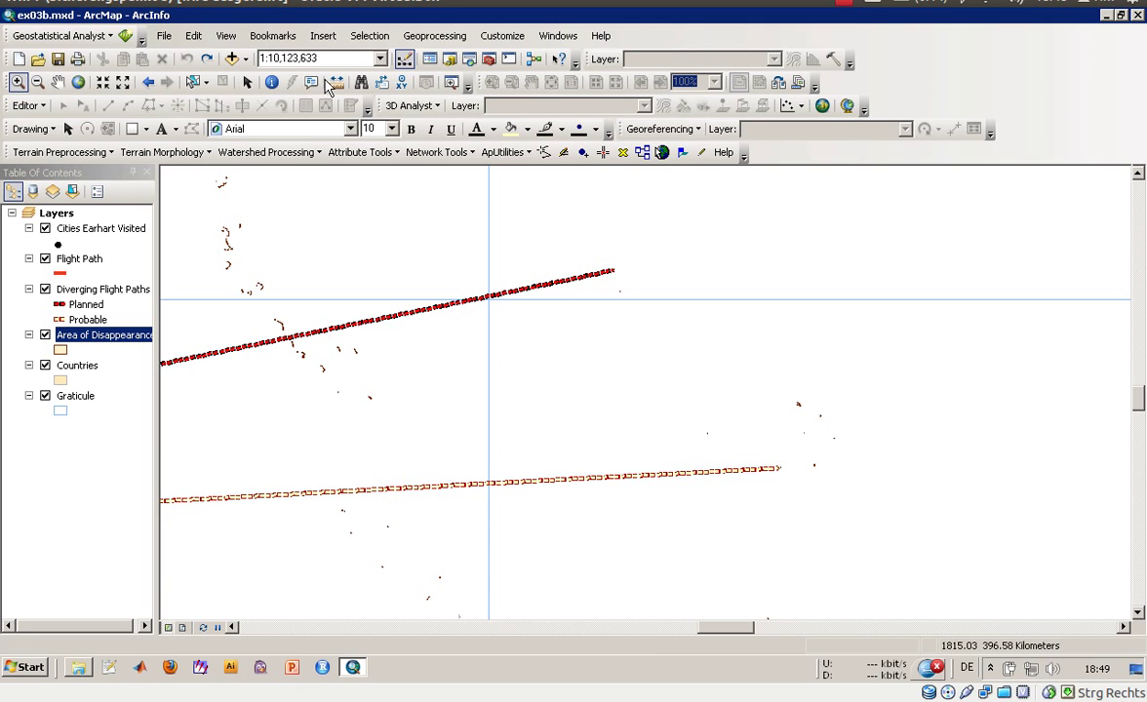
left_click(455, 85)
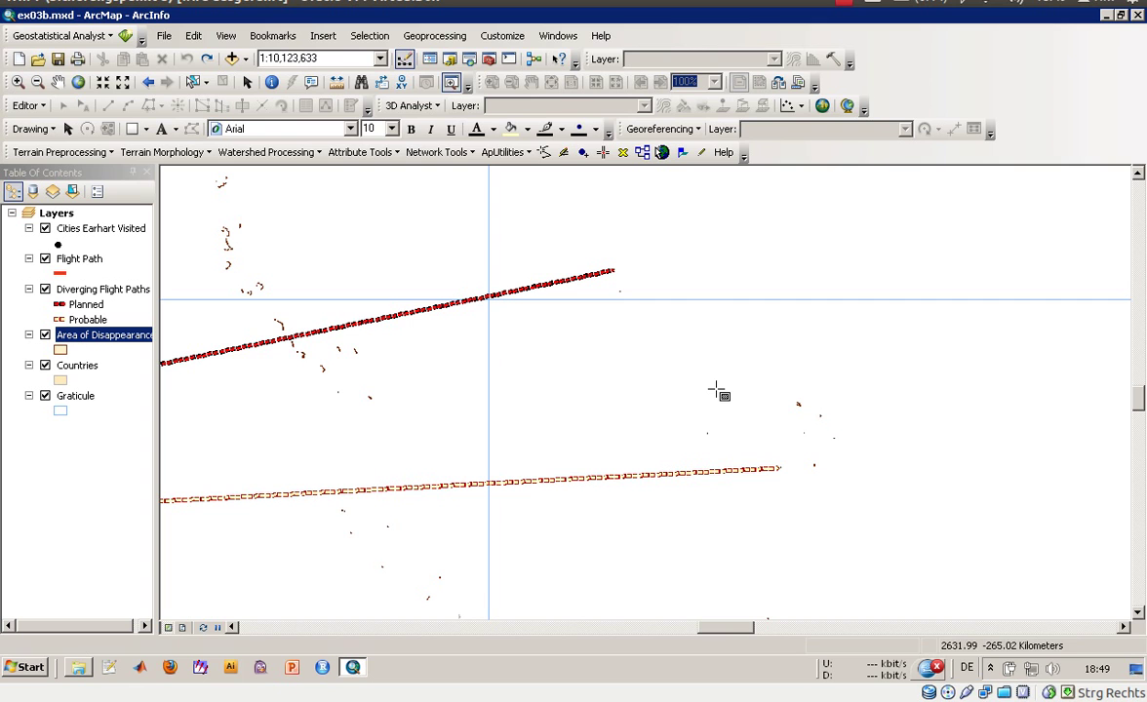
left_click_drag(716, 390, 877, 501)
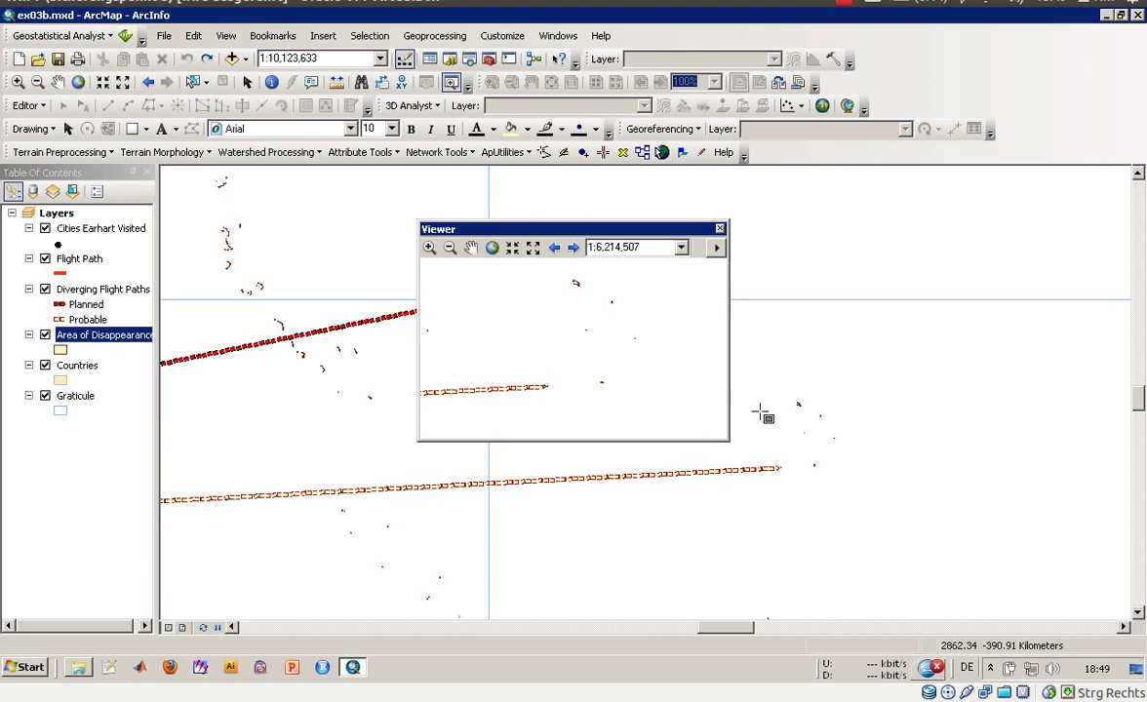
left_click_drag(541, 239, 359, 233)
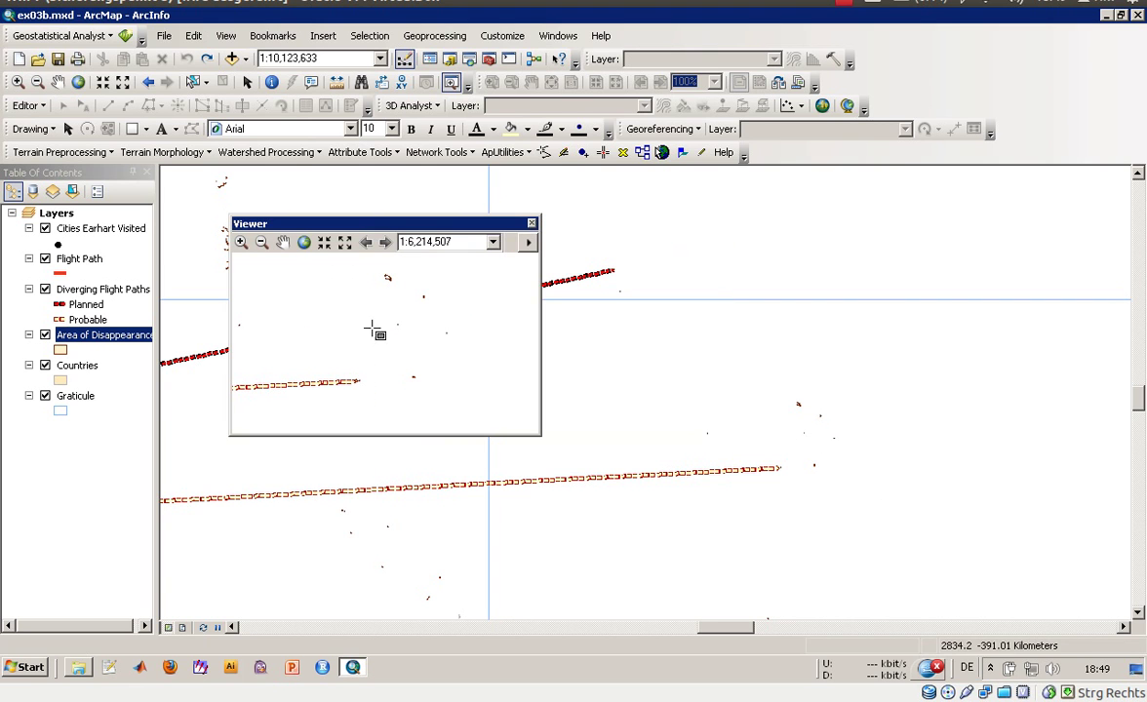
left_click(242, 245)
left_click(242, 243)
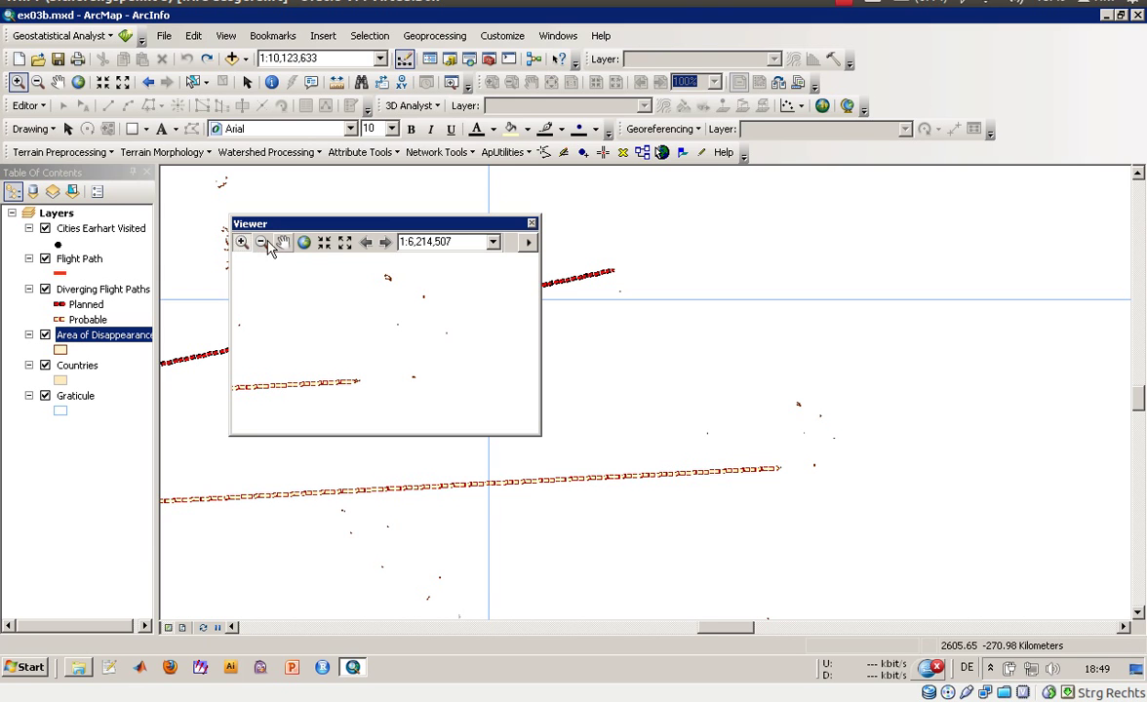
left_click_drag(329, 367, 378, 394)
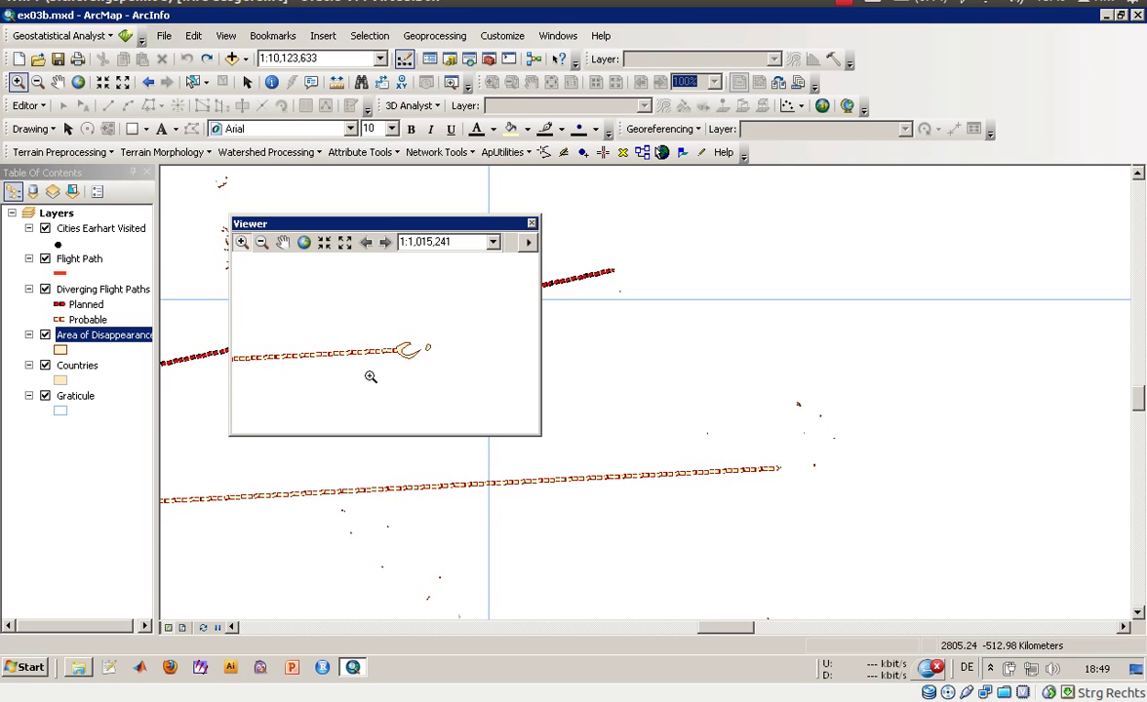
left_click_drag(374, 326, 487, 386)
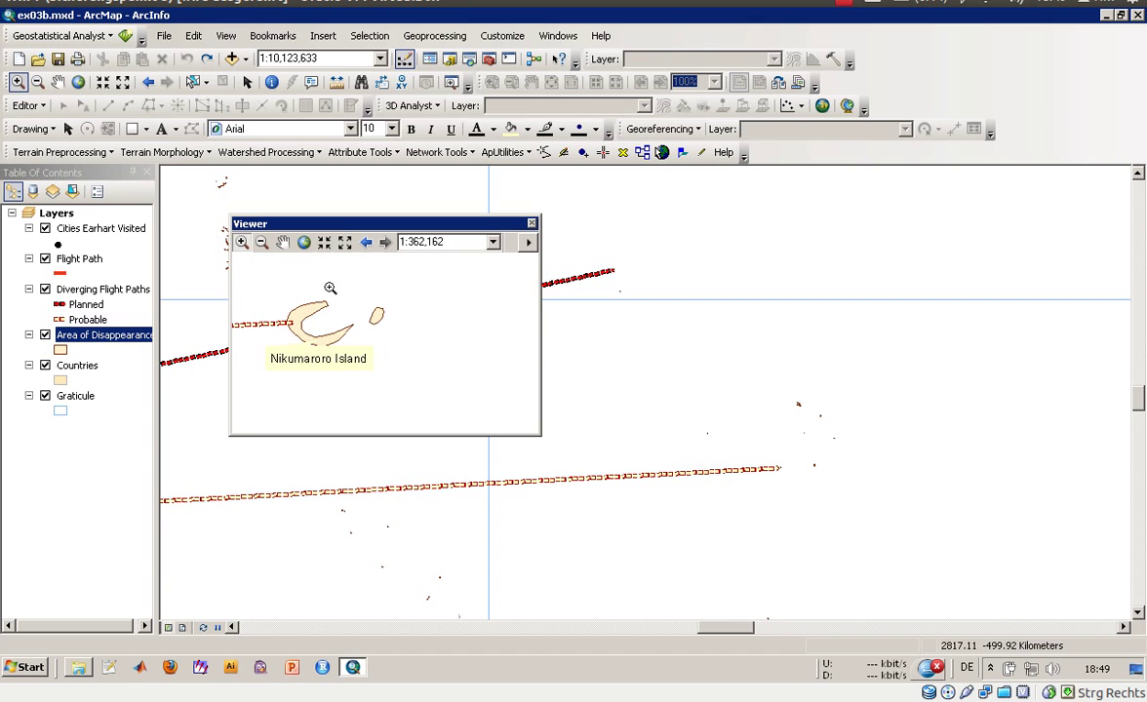
left_click_drag(339, 229, 683, 74)
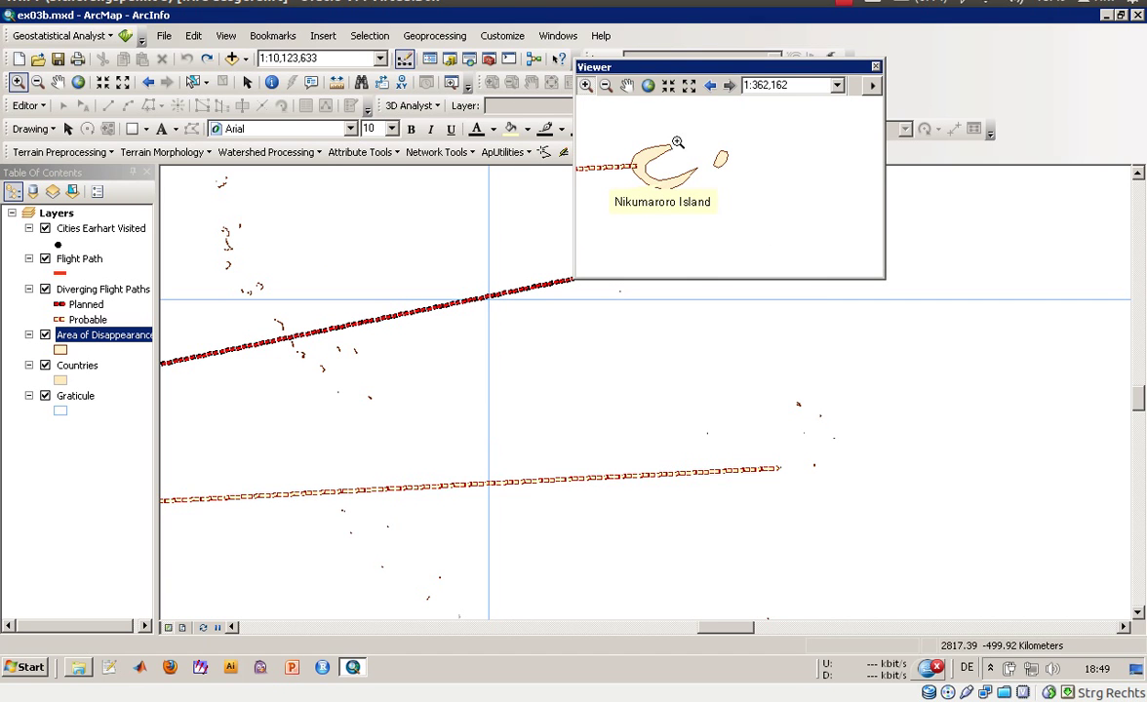
left_click(647, 85)
left_click_drag(670, 162, 710, 196)
left_click_drag(665, 130, 737, 192)
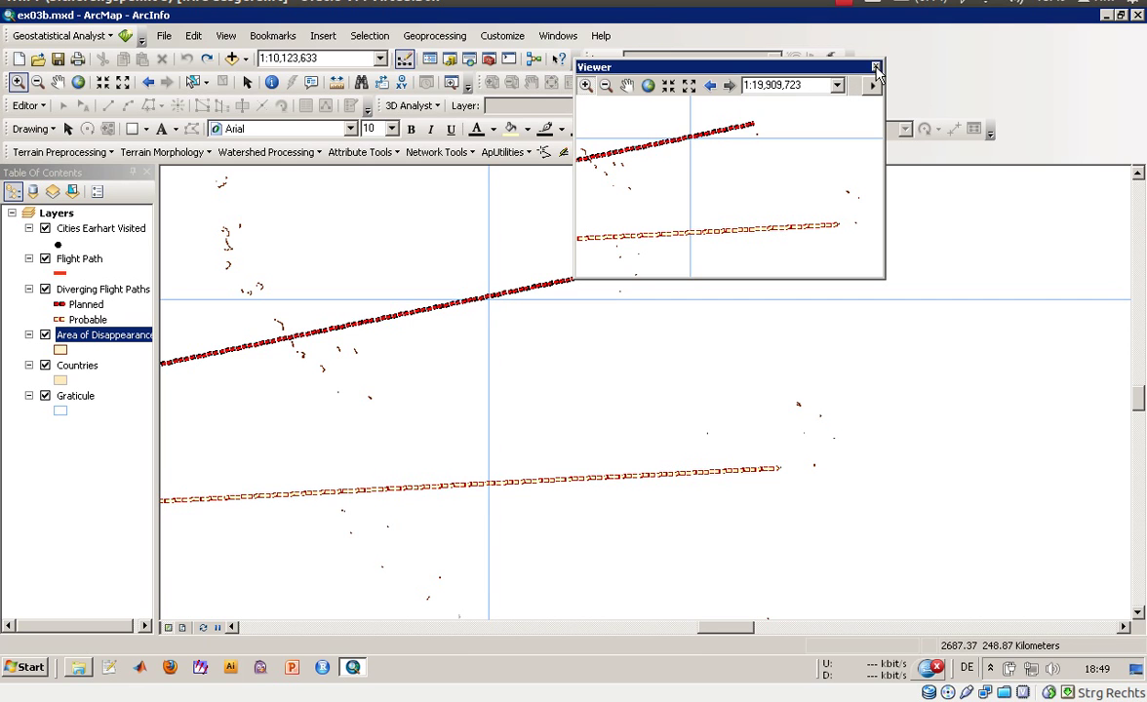
Step: Close the Viewer, zoom the main map onto the path ends, and check the Measure tool's type
left_click(876, 69)
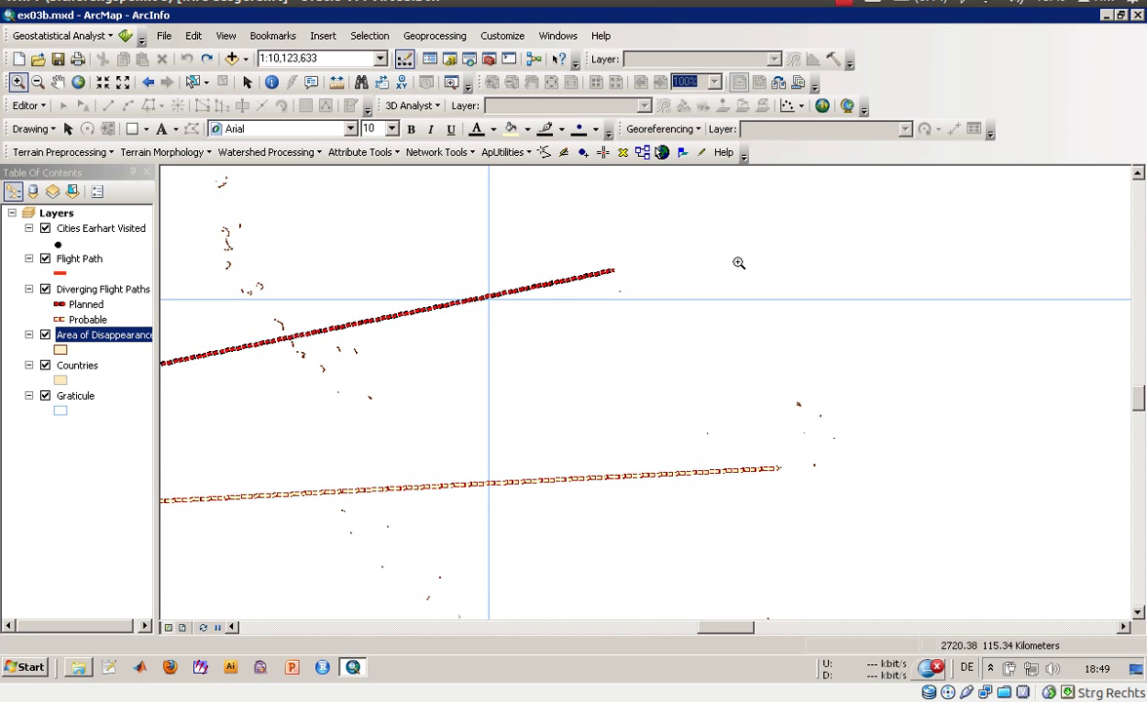
left_click_drag(569, 241, 835, 487)
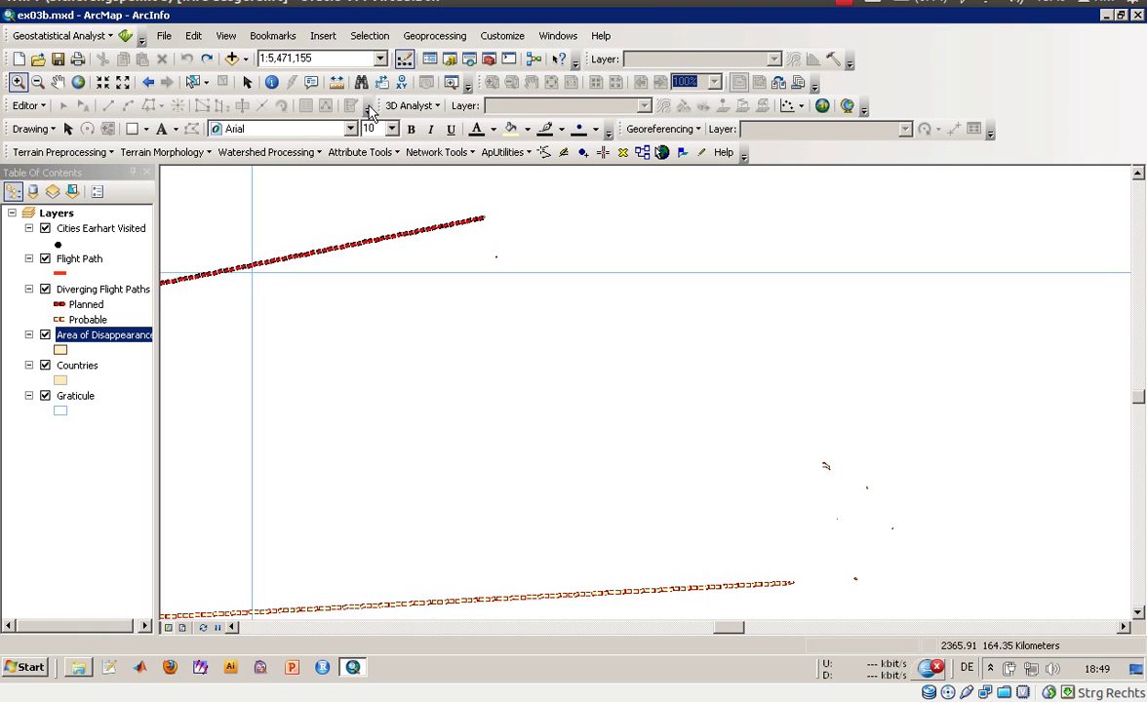
left_click(337, 82)
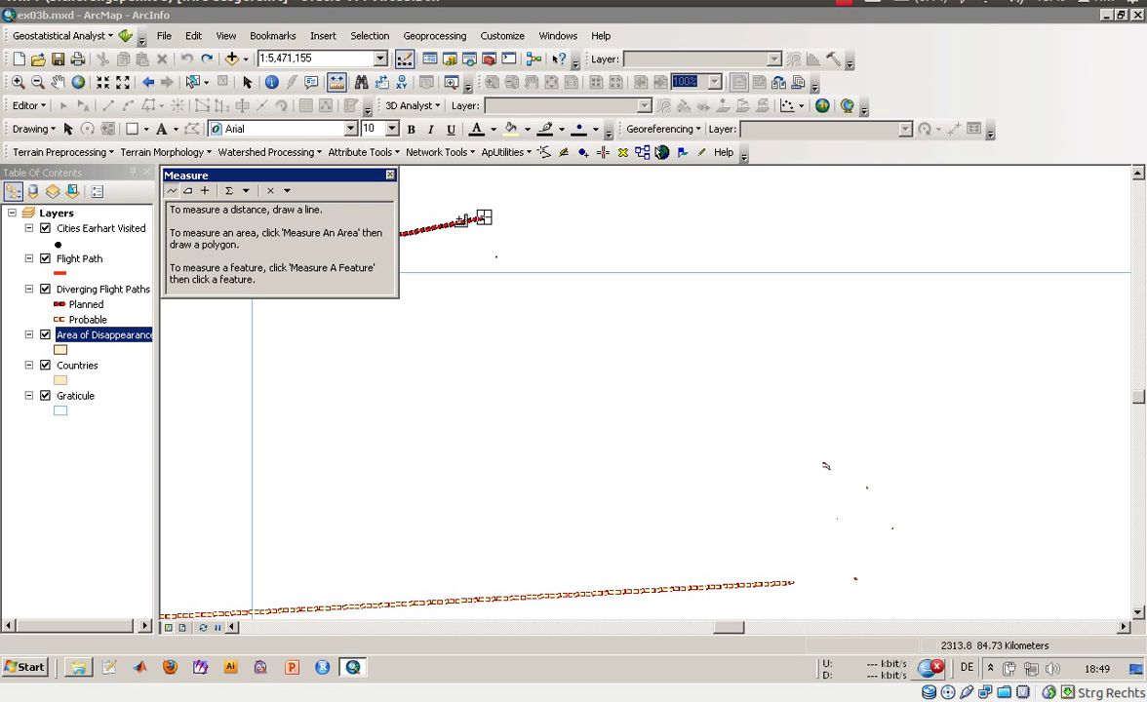
left_click(288, 192)
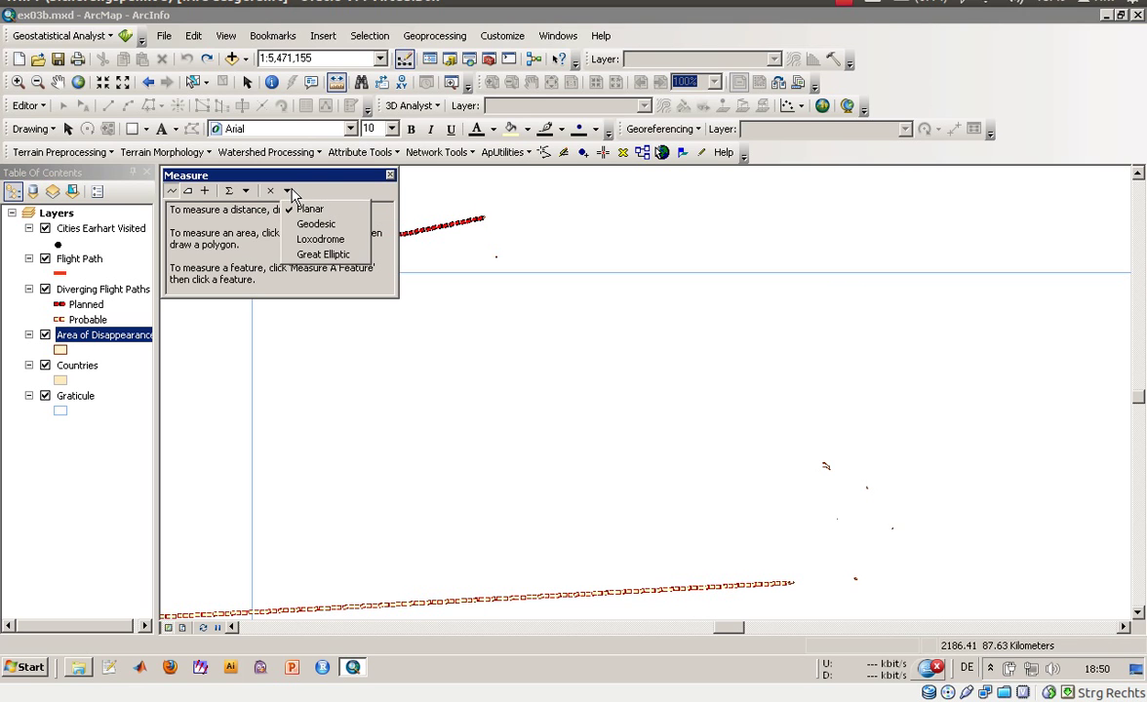
left_click(389, 176)
left_click(389, 176)
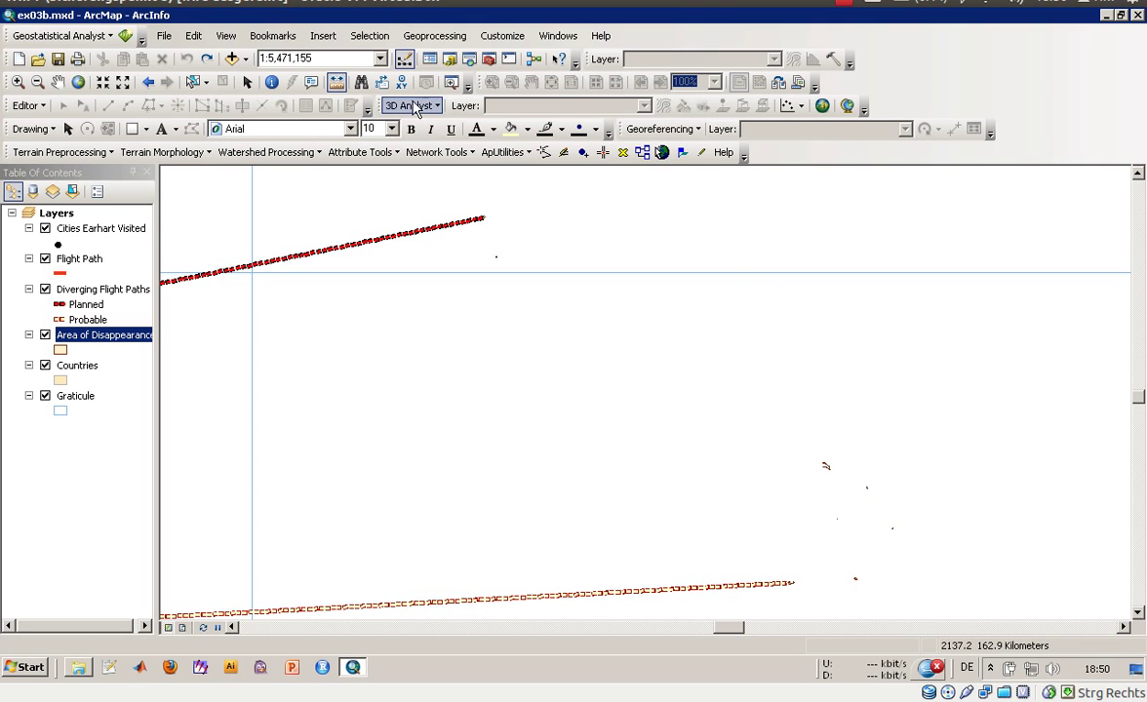
Step: Reopen the Measure window over the map, keep Kilometers as units, and begin a measuring line
right_click(341, 91)
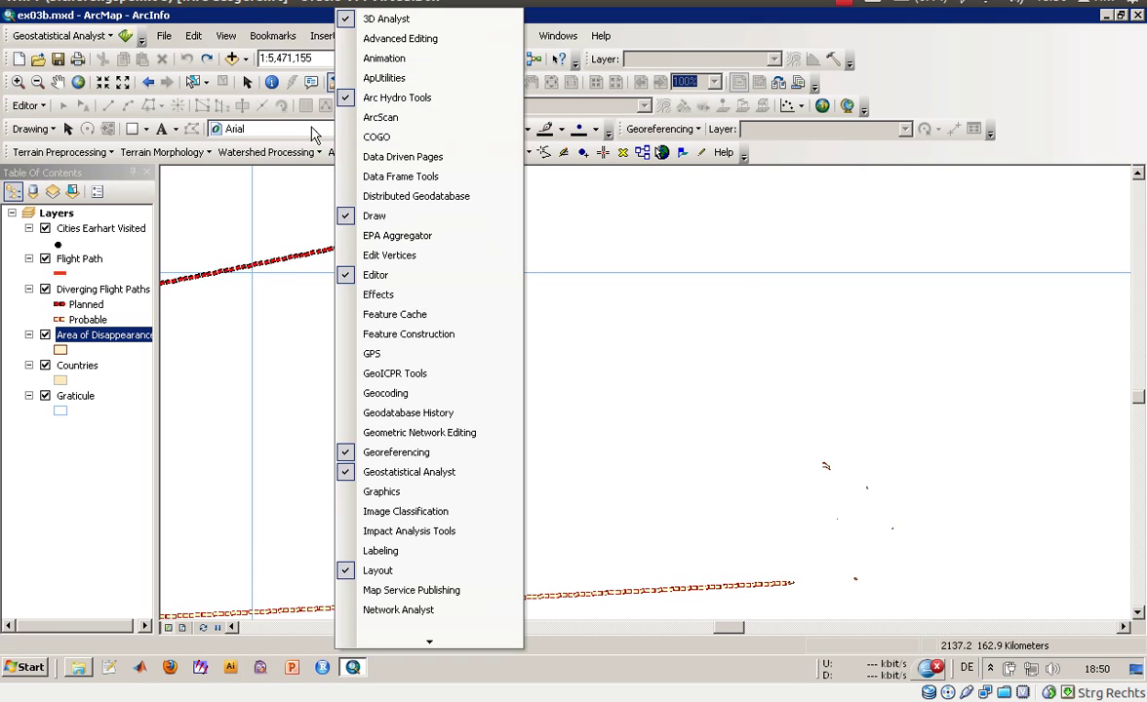
left_click(280, 204)
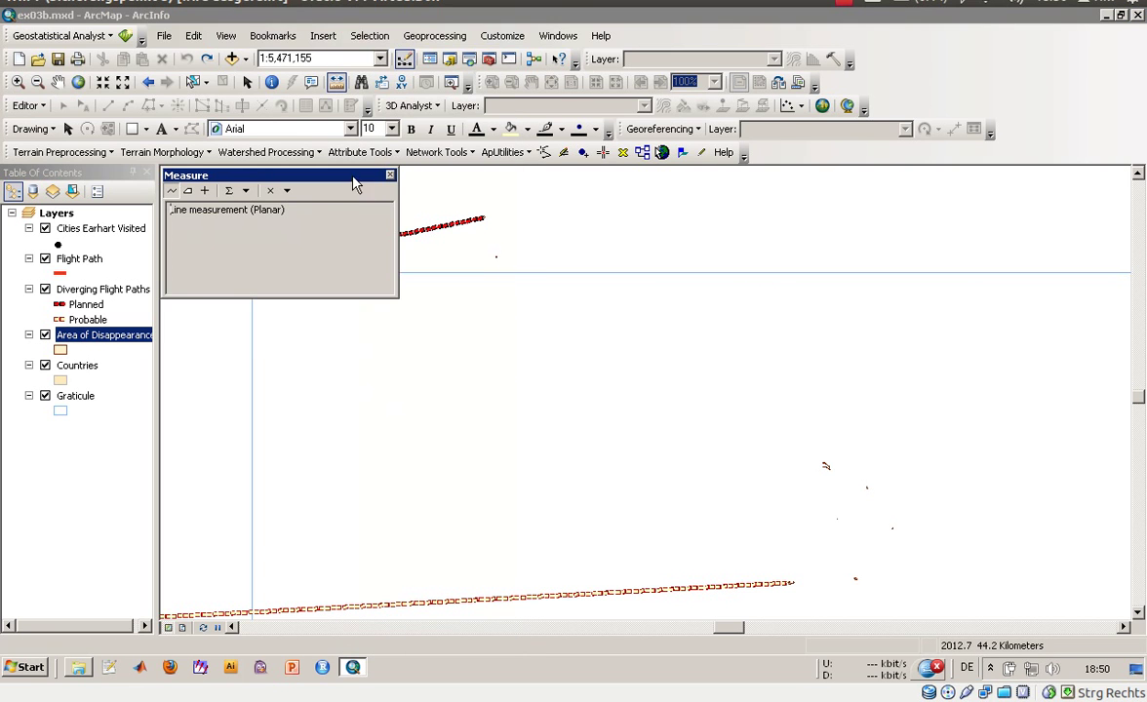
left_click_drag(356, 185, 403, 291)
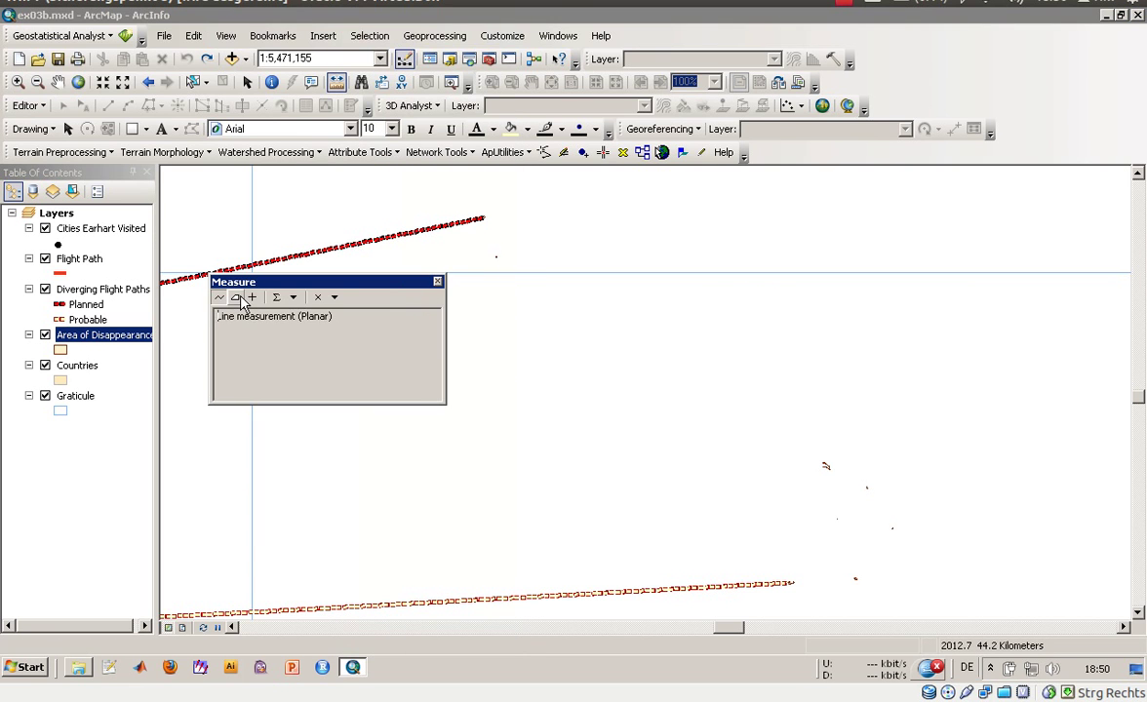
left_click(292, 297)
mouse_move(310, 318)
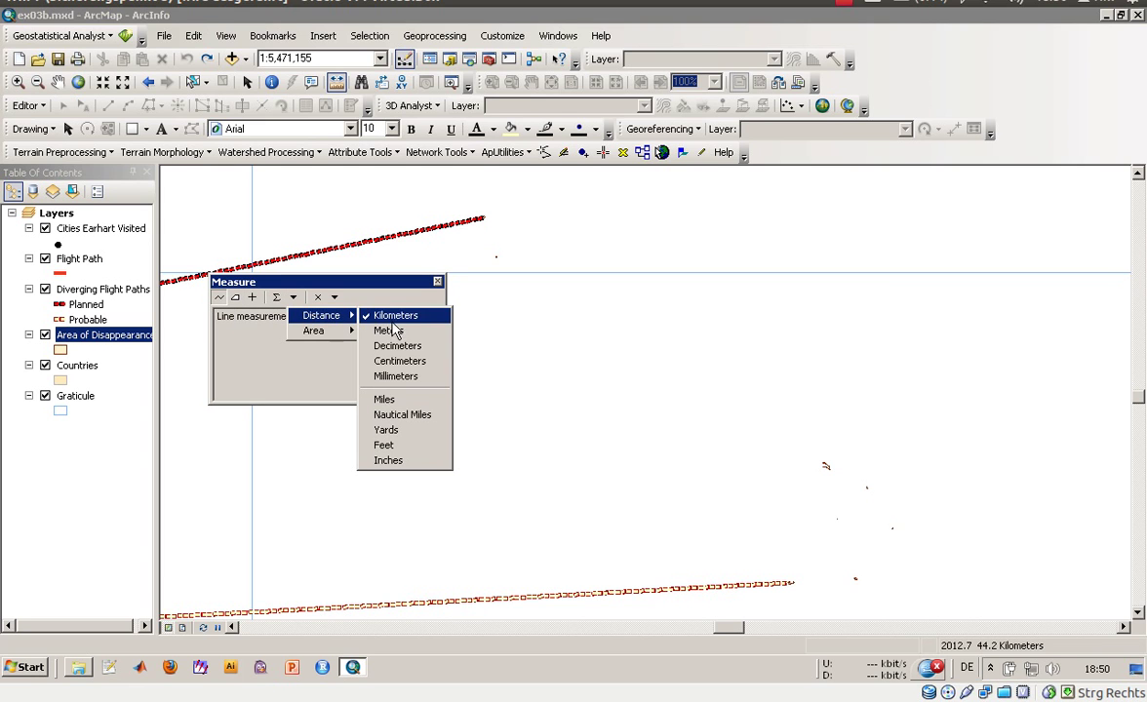
left_click(395, 268)
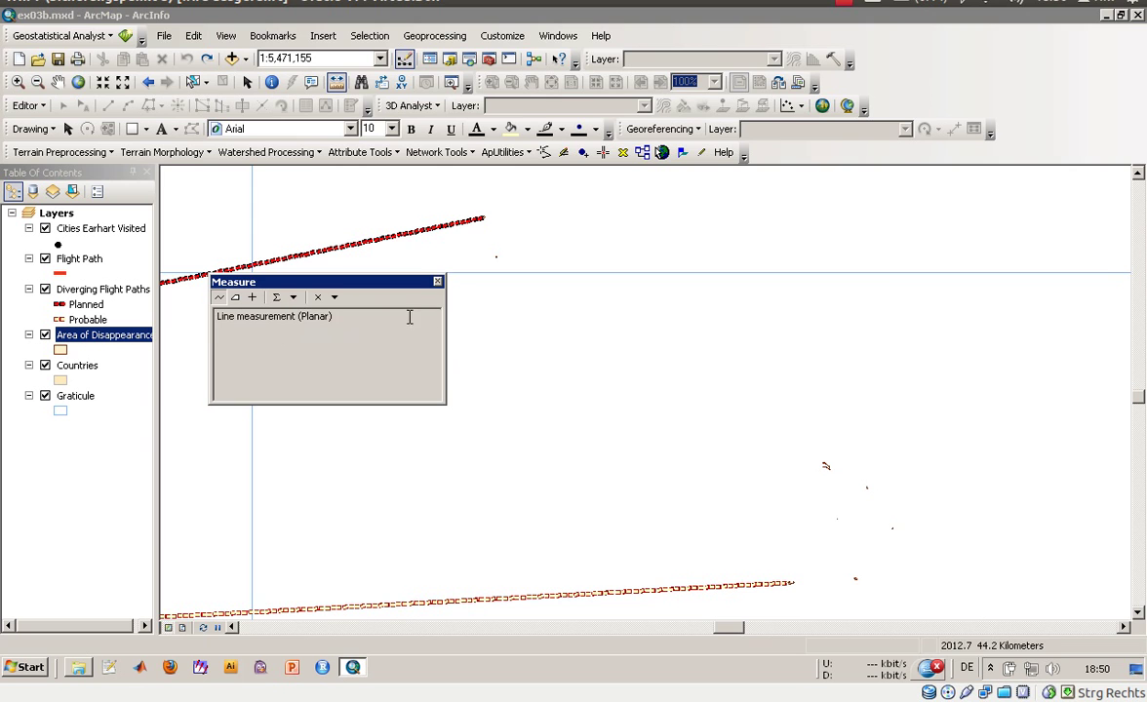
left_click(292, 244)
Step: Measure from the Probable path endpoint to the Planned path endpoint: 768.552744 km
left_click(482, 217)
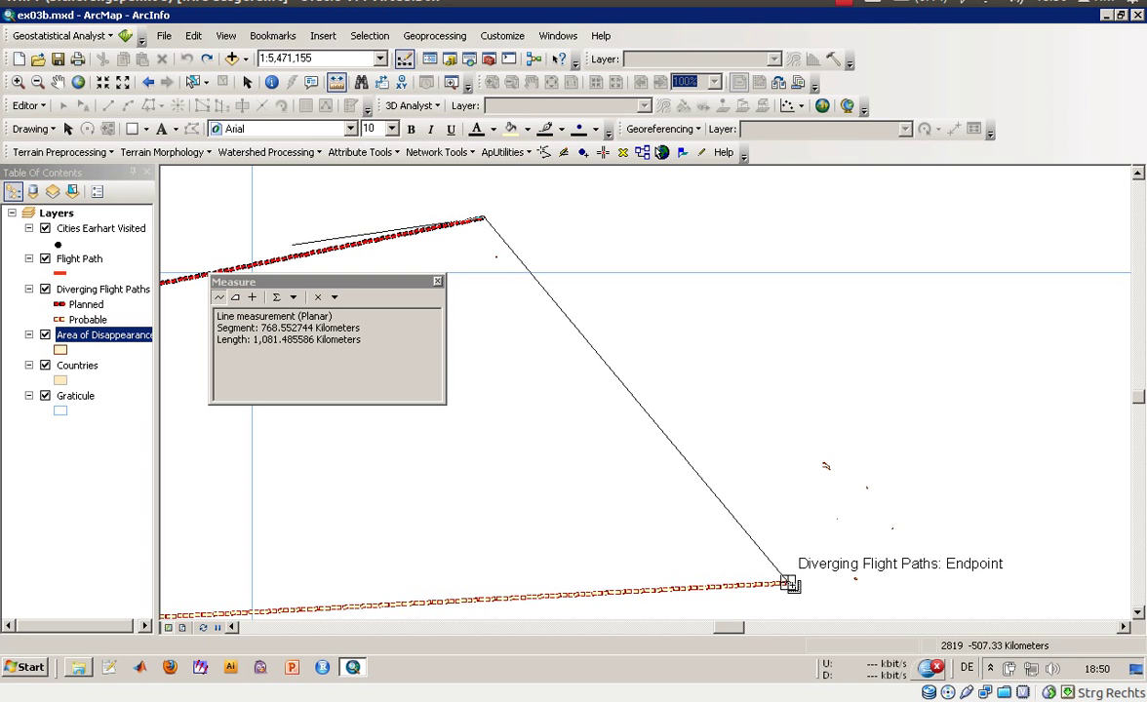
double_click(788, 583)
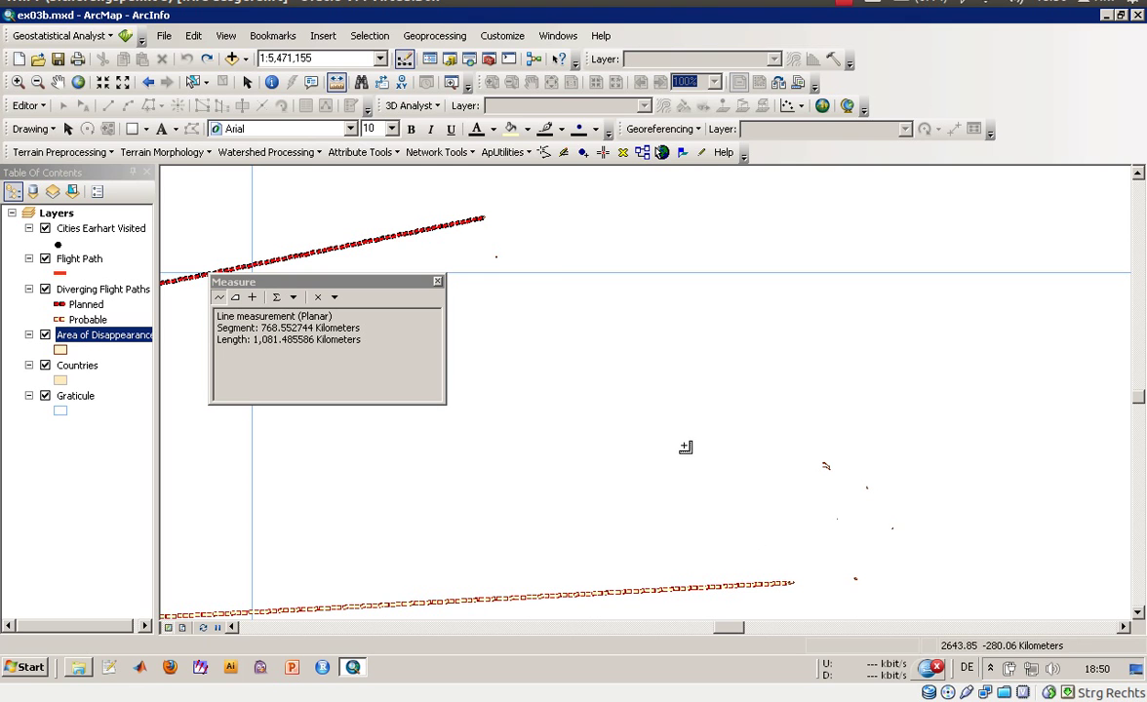
left_click(788, 583)
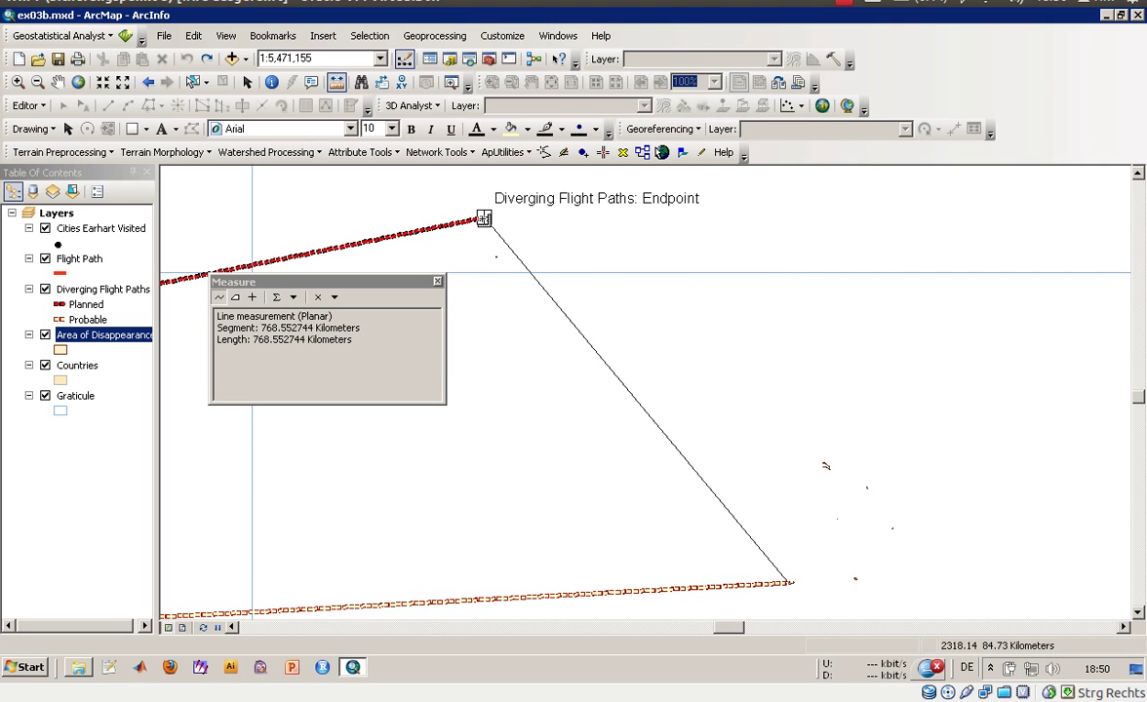
left_click(476, 221)
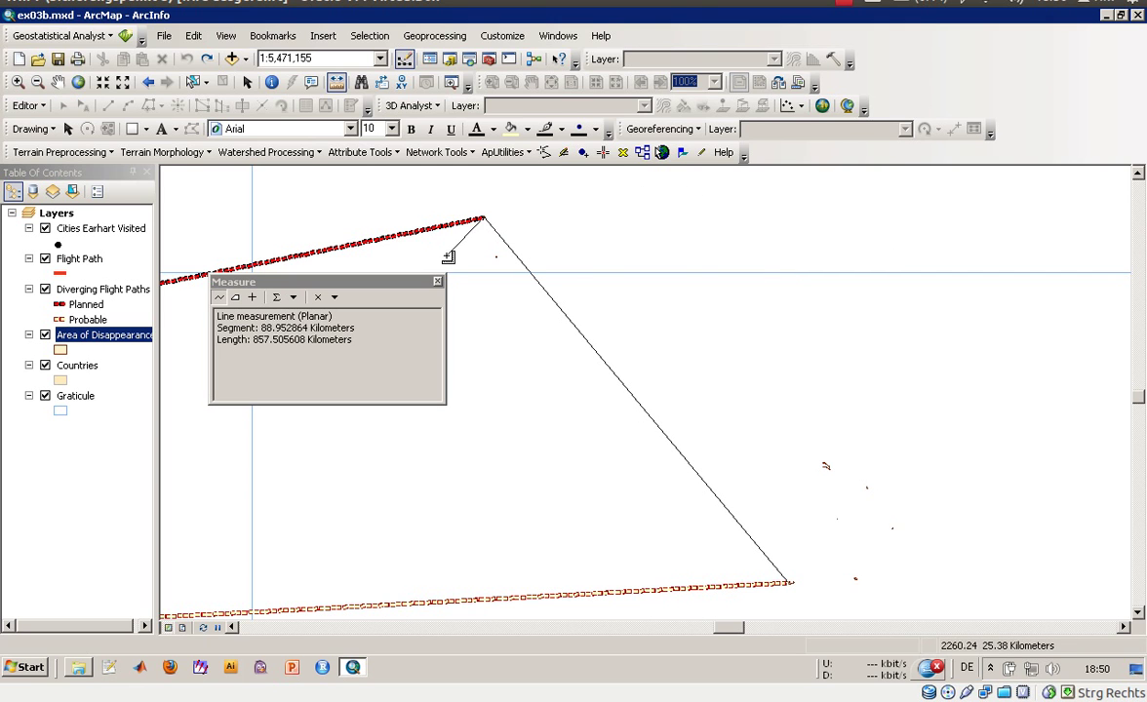
double_click(482, 216)
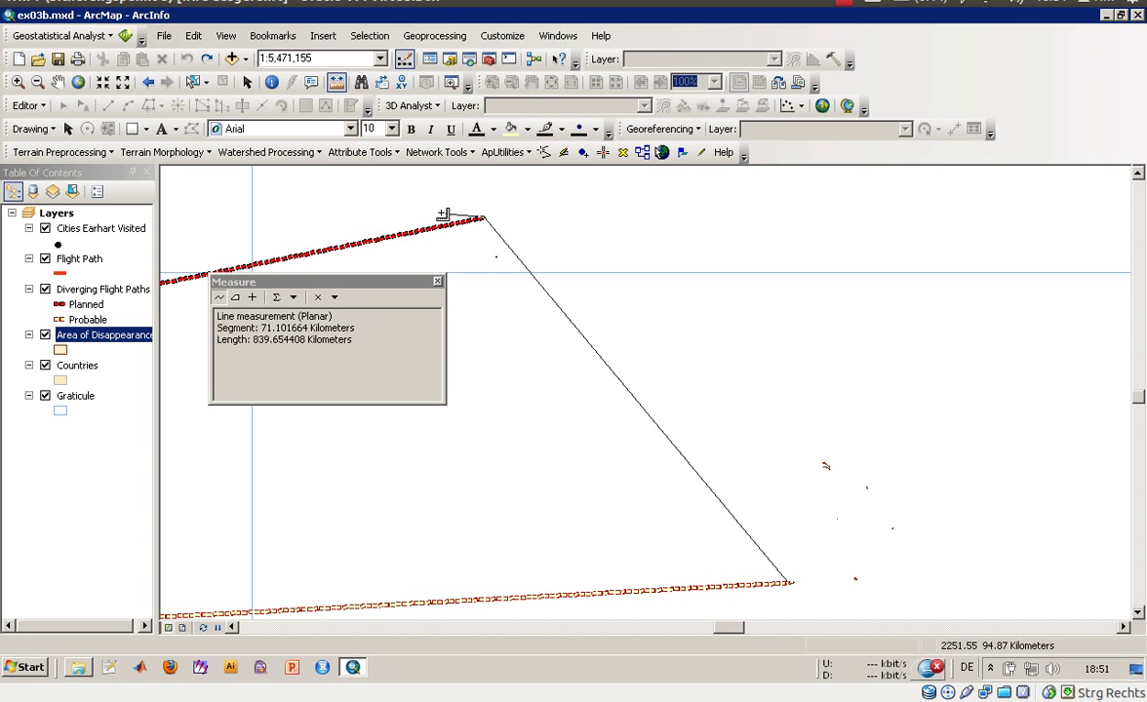
double_click(485, 218)
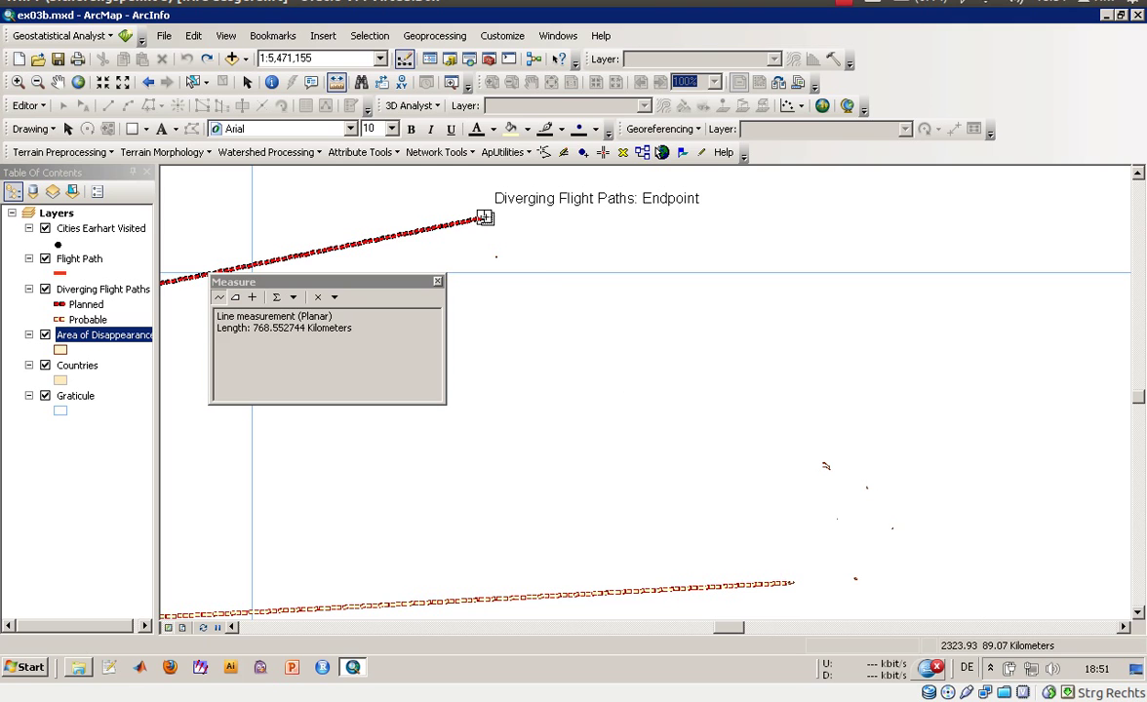
Step: Close the Measure window and begin saving the map in Chapter03, renaming ex03b.mxd to ex03b_
left_click(437, 282)
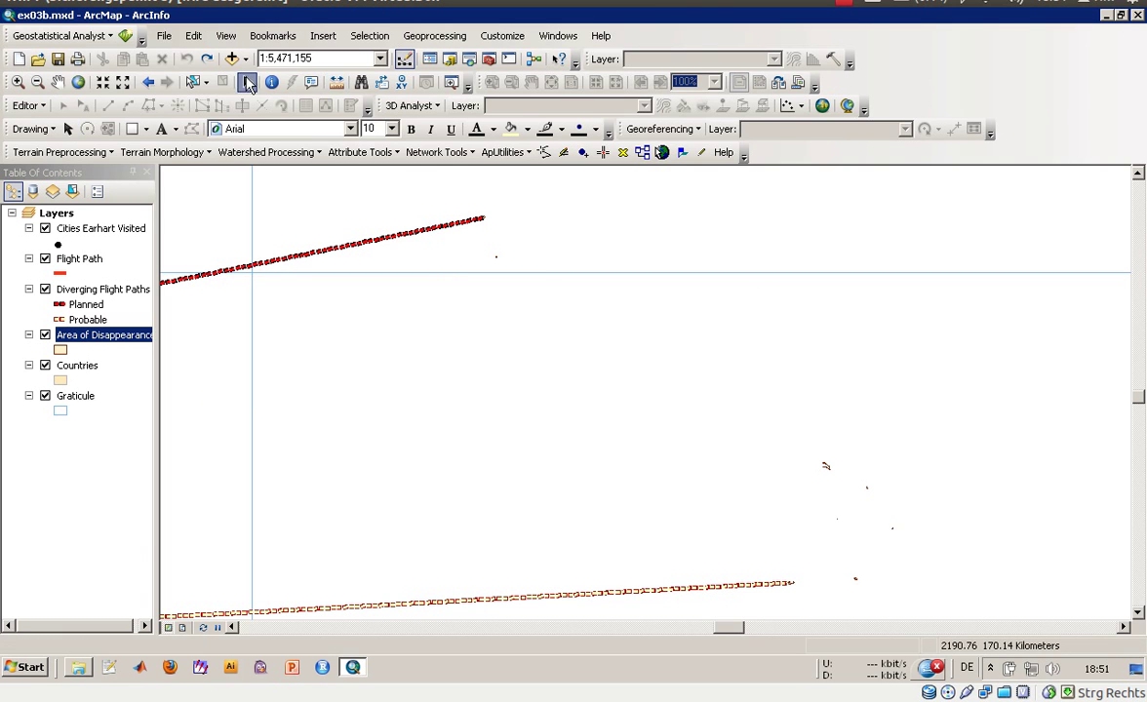
left_click(163, 36)
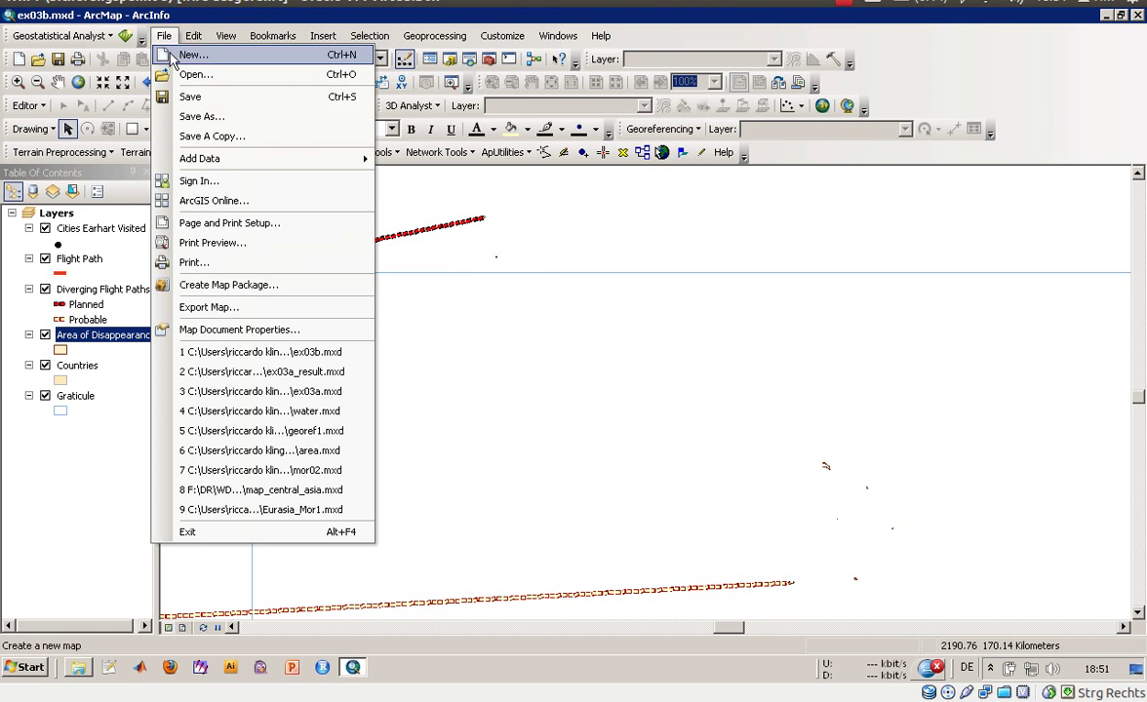
left_click(200, 116)
left_click(458, 283)
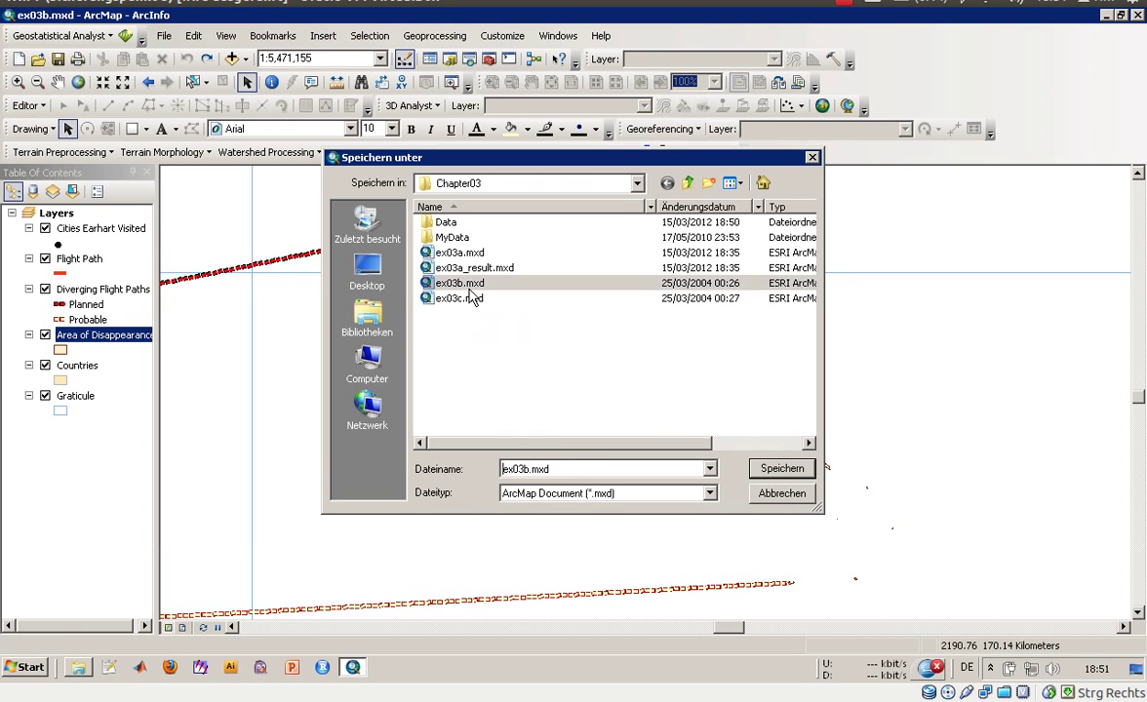
double_click(527, 469)
left_click(527, 469)
type("_result")
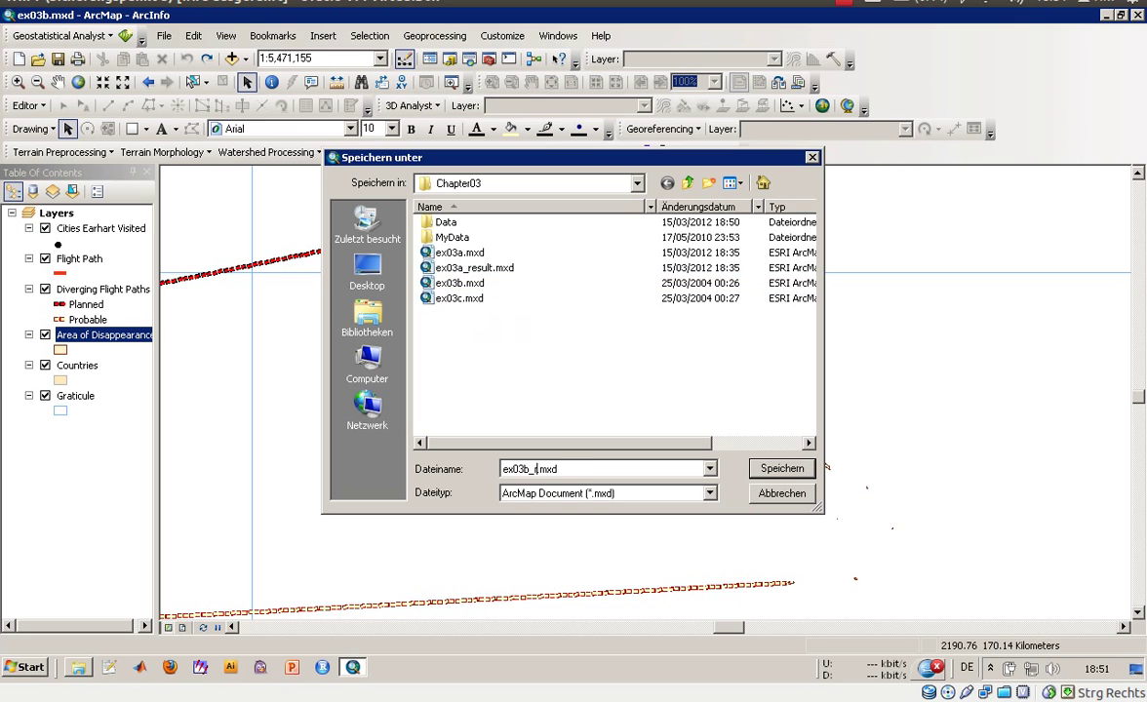